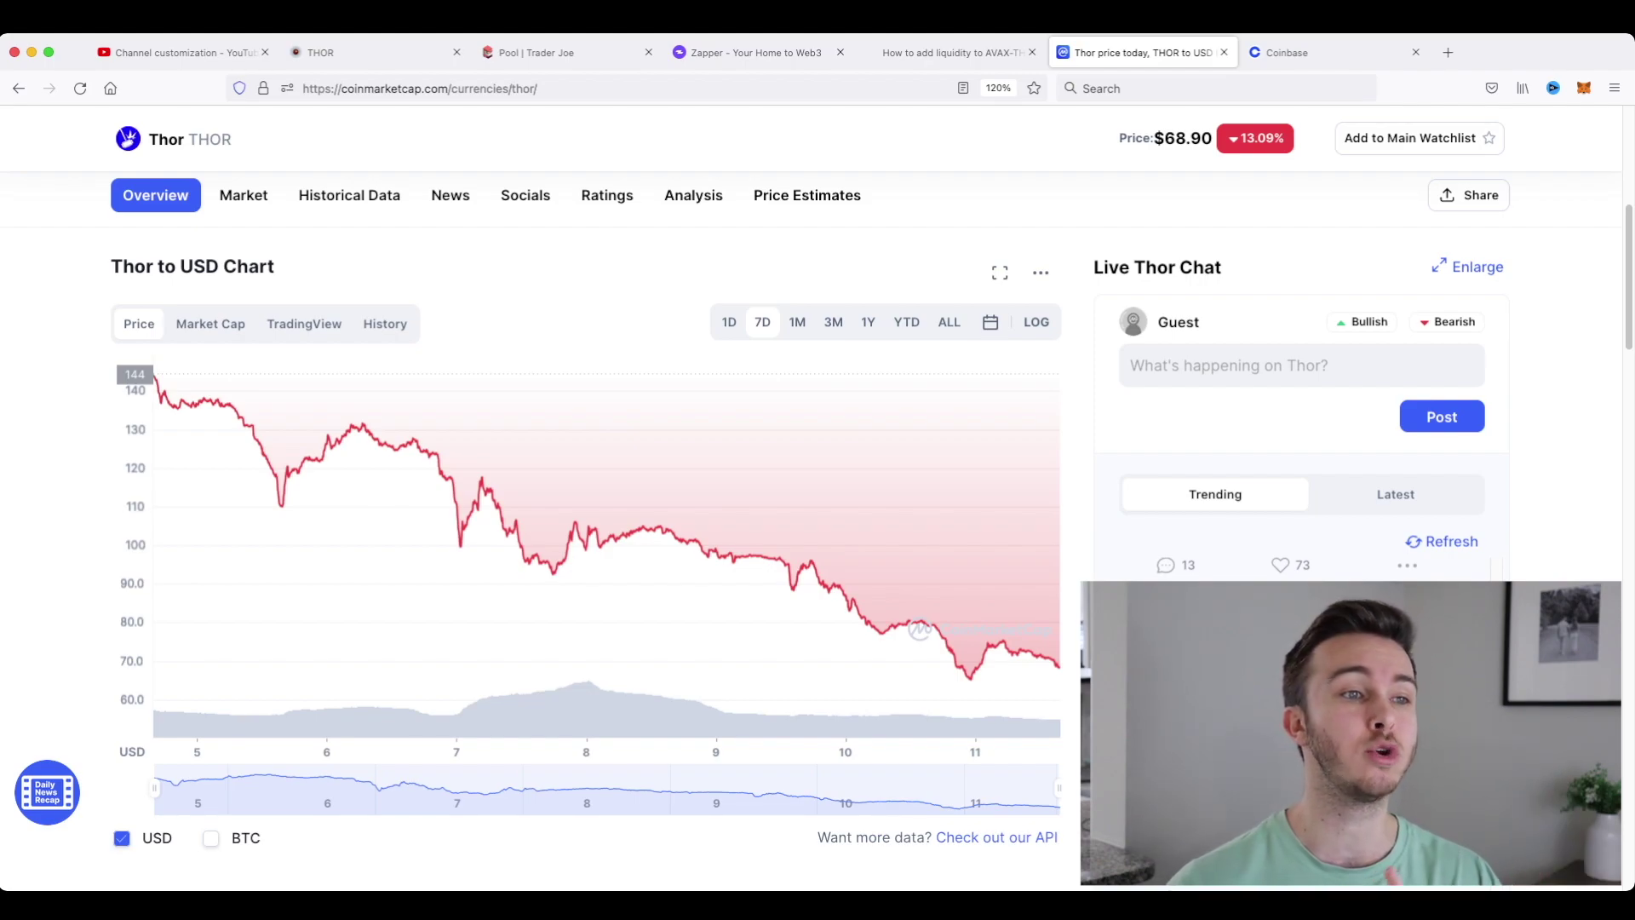
Check the THOR-AVAX JOE LP farm (0.00 staked, 520% APR), then bring up Coinbase's buy form
{"action": "key", "text": "super+2"}
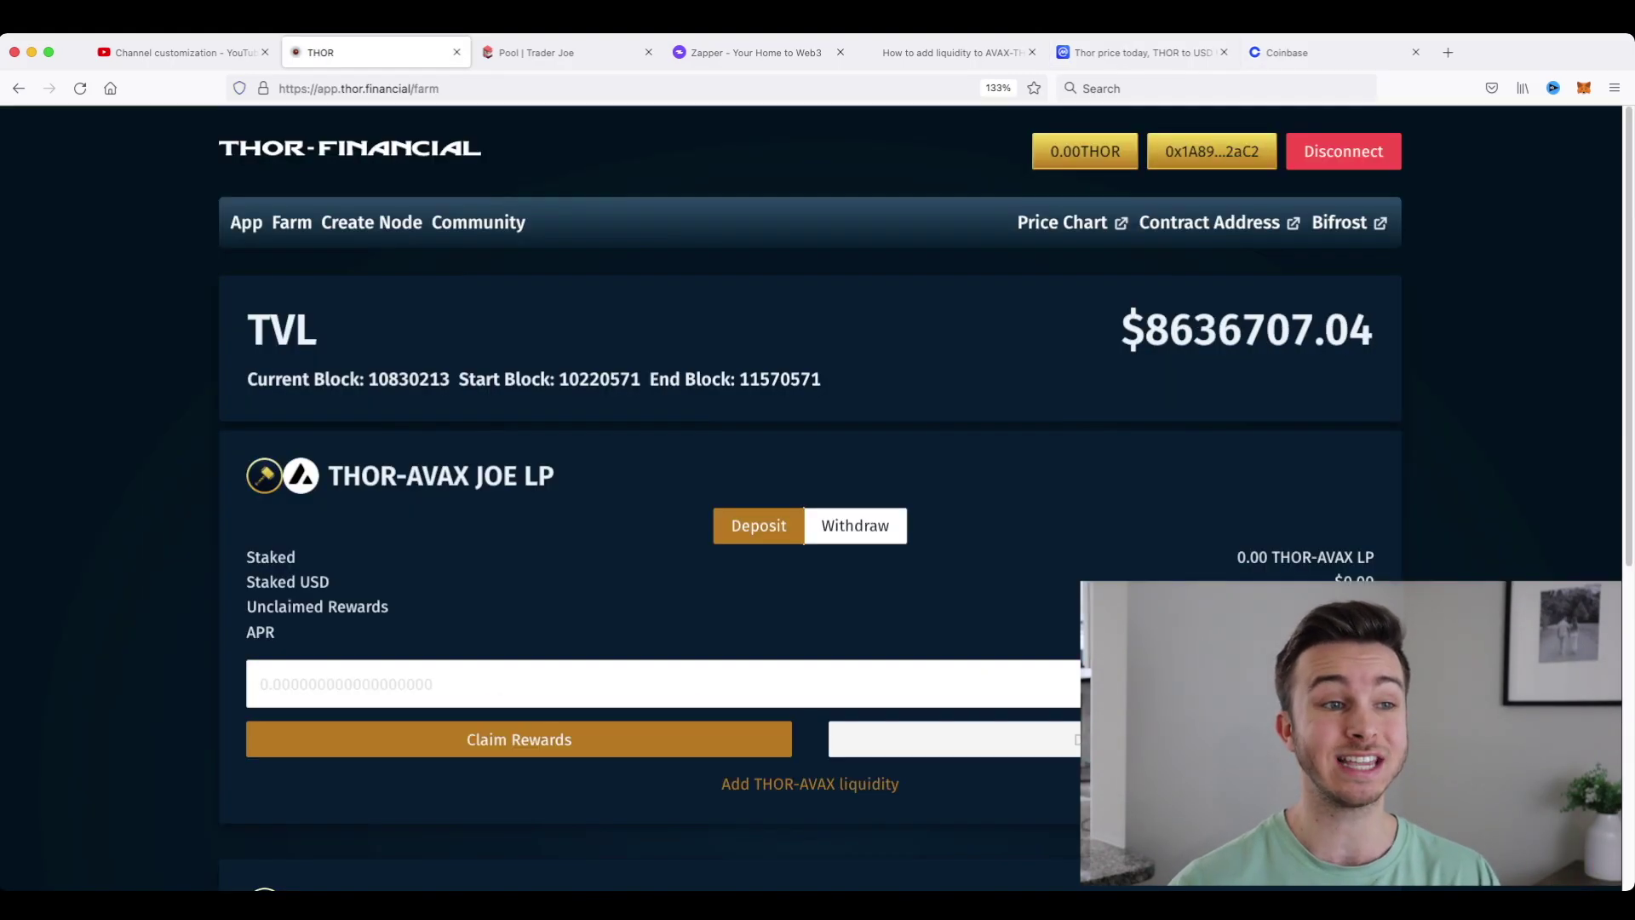
{"action": "scroll", "coordinate": [818, 498], "scroll_direction": "down", "scroll_amount": 3}
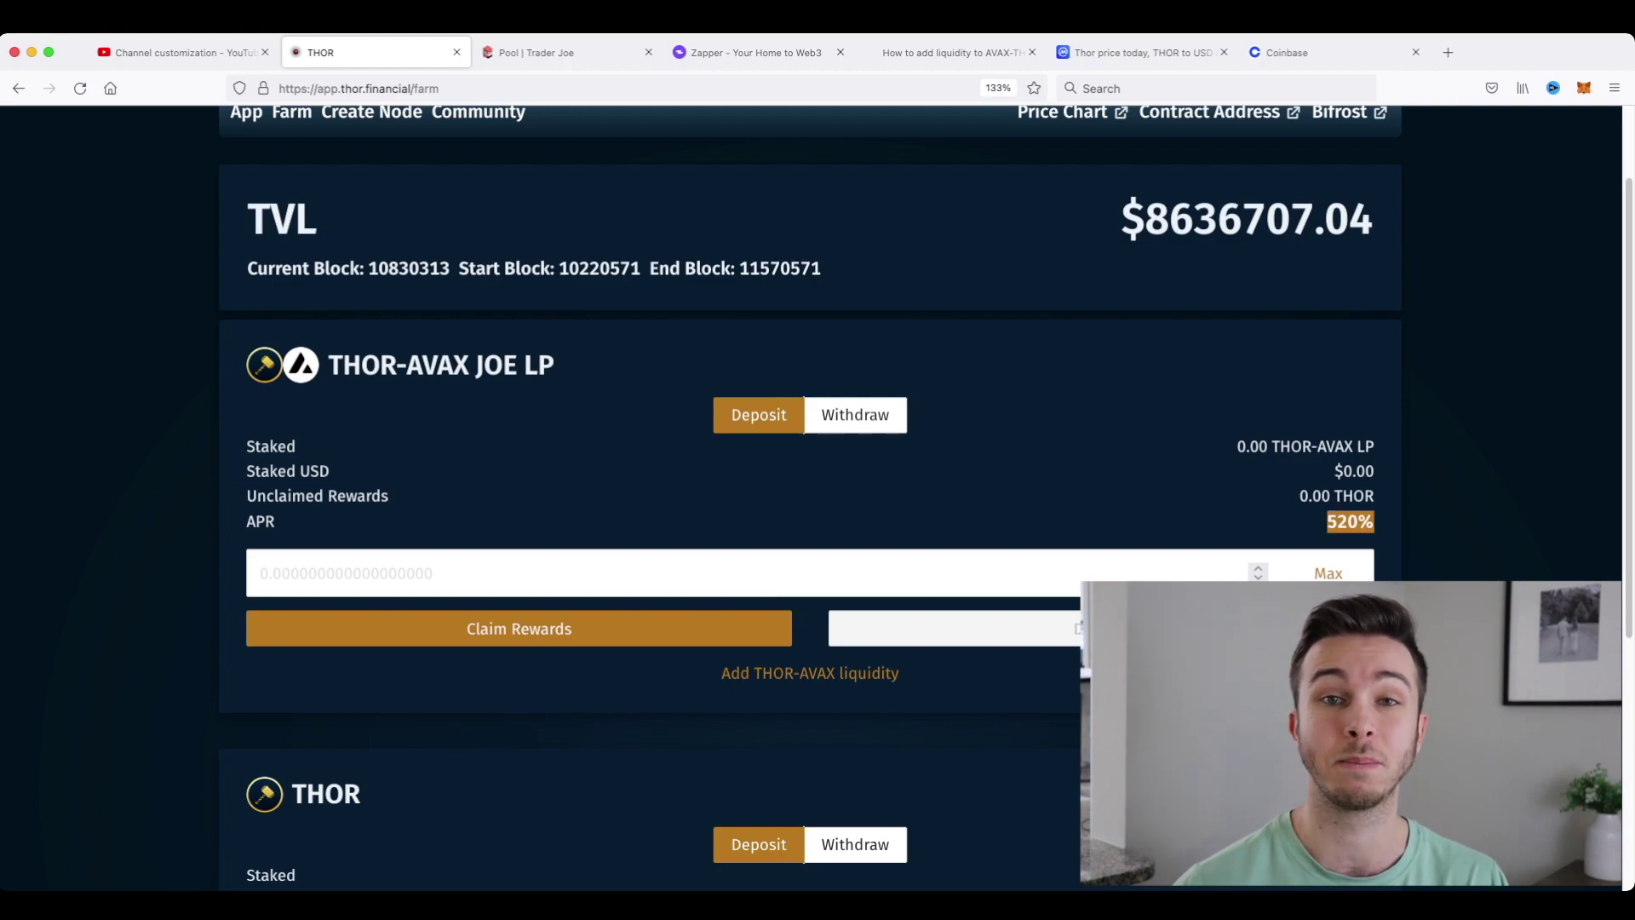
{"action": "key", "text": "super+9"}
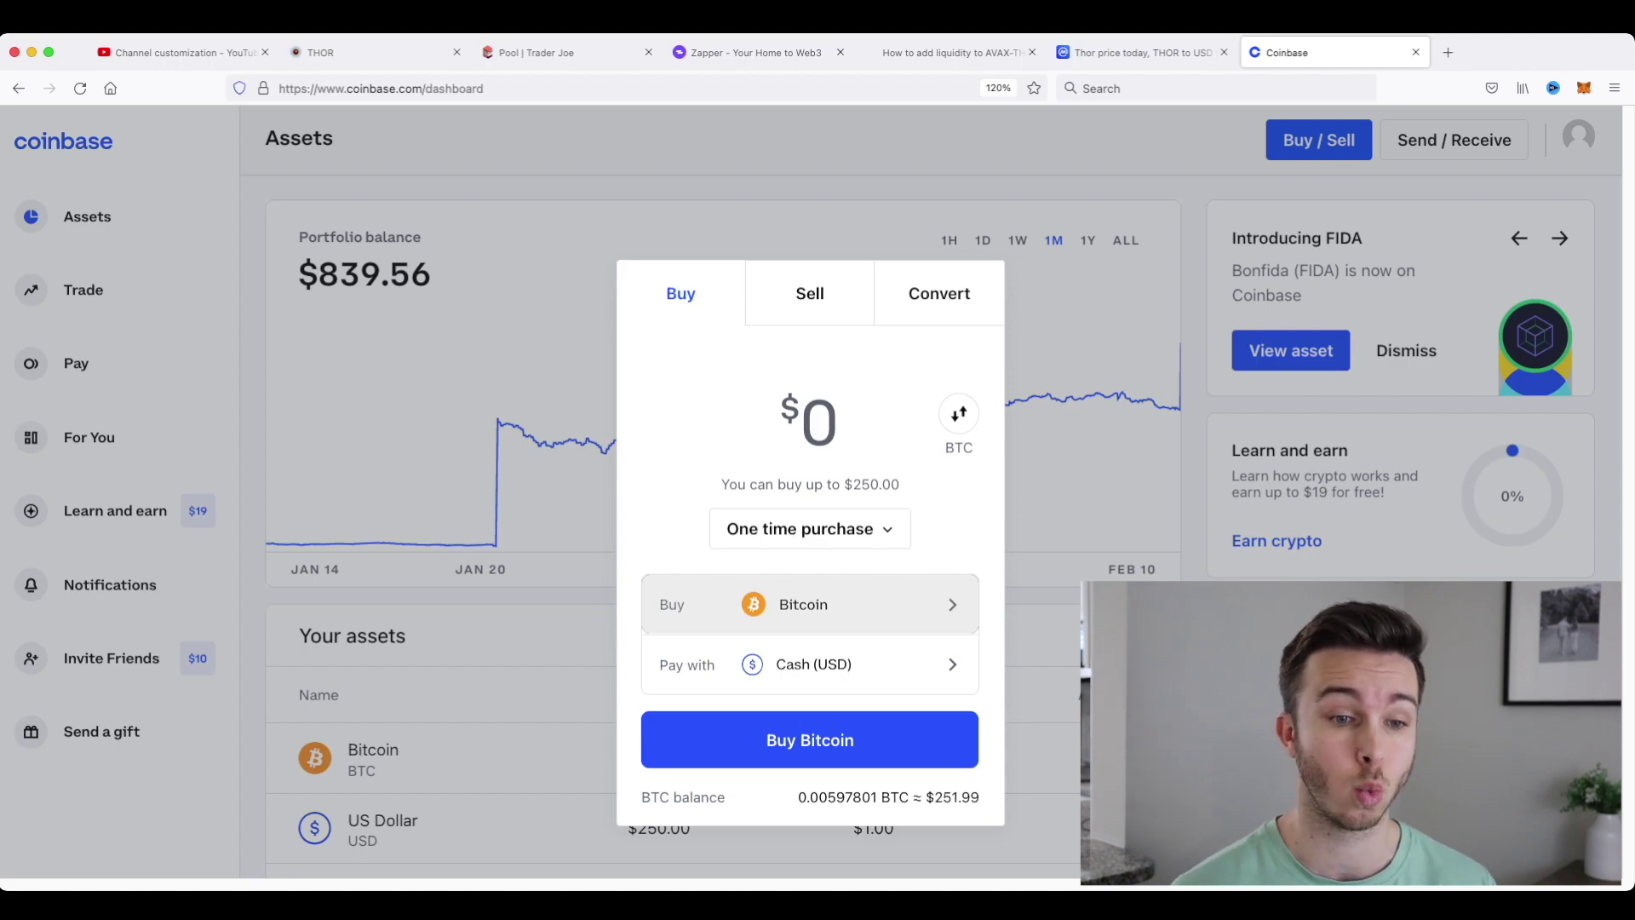
Buy $20 of Avalanche (0.2296784 AVAX) on Coinbase and refresh the dashboard
{"action": "left_click", "coordinate": [809, 605]}
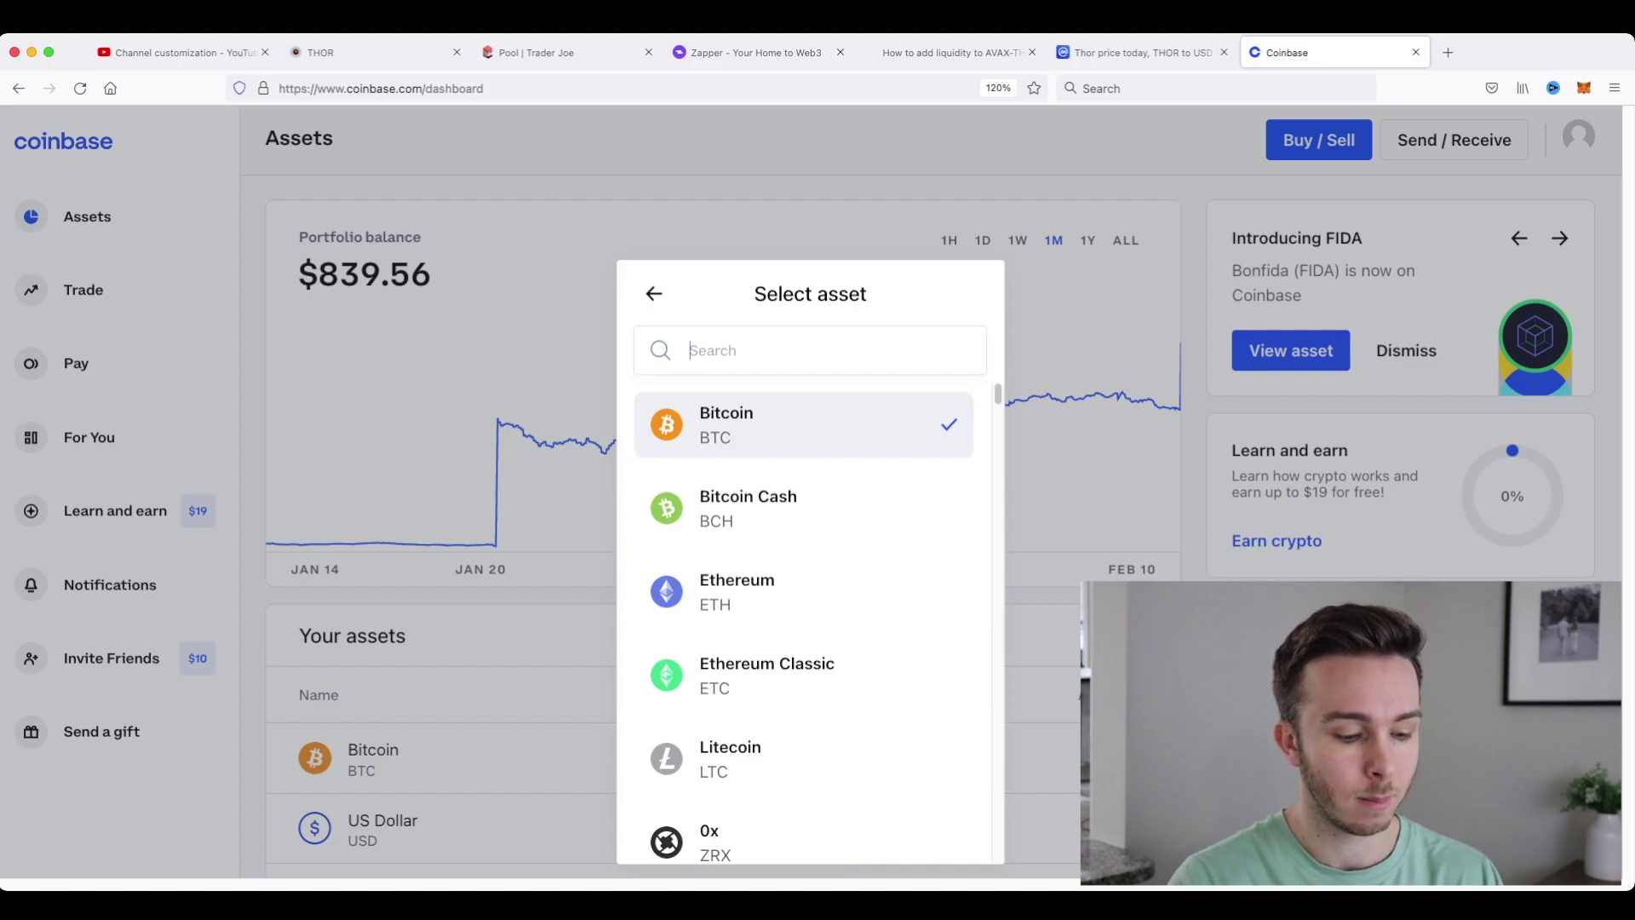
{"action": "type", "text": "avax"}
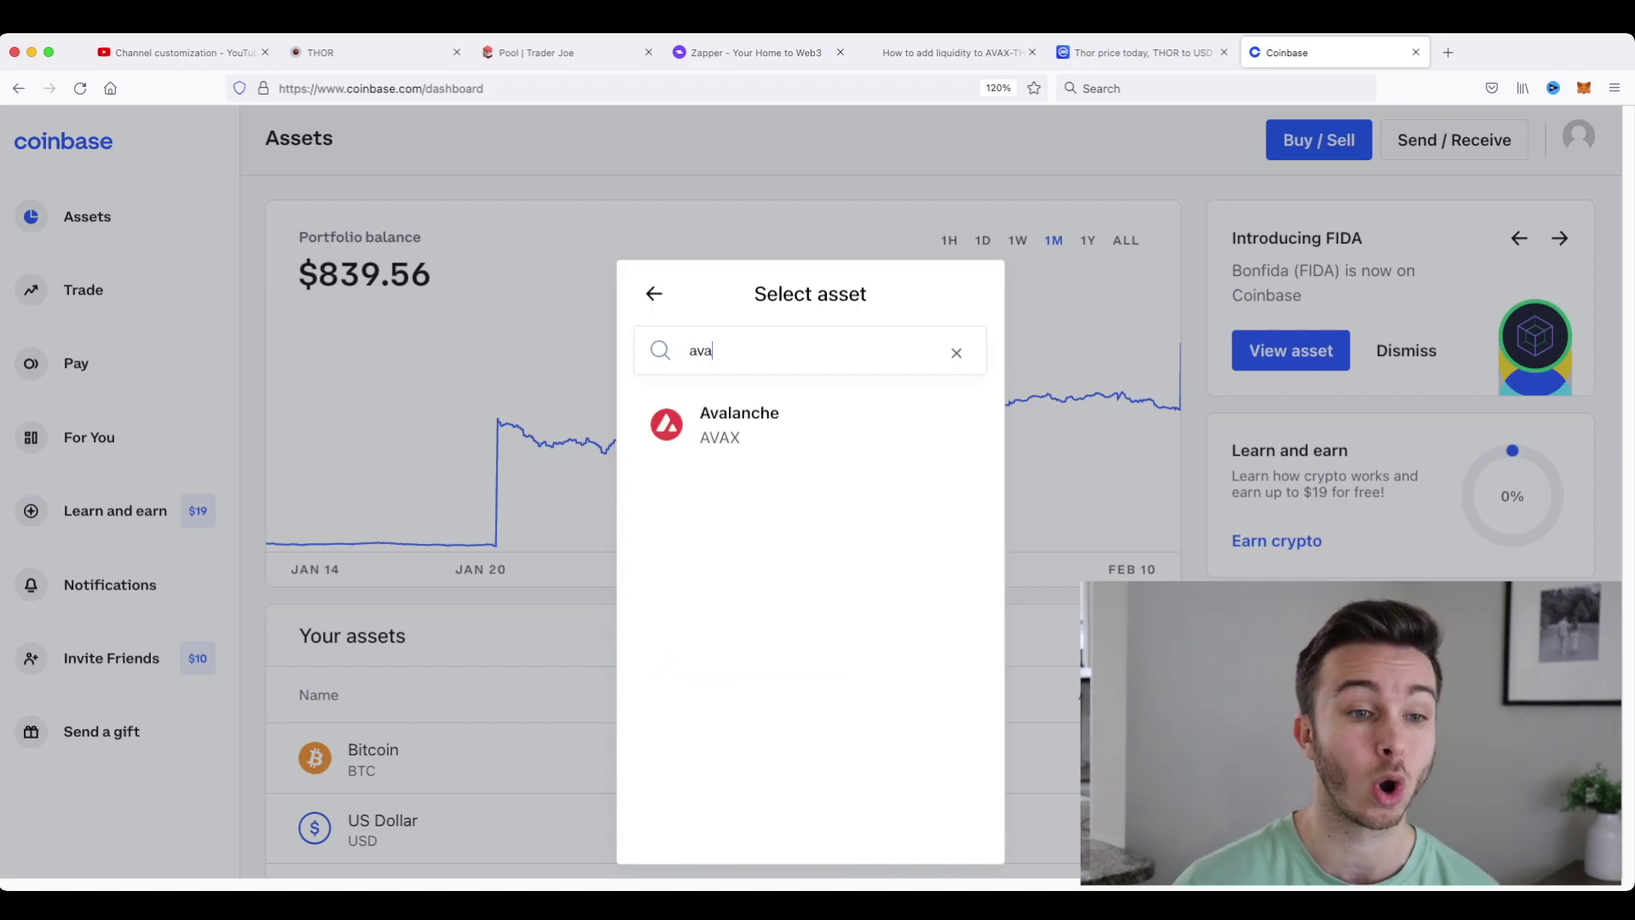
{"action": "left_click", "coordinate": [809, 424]}
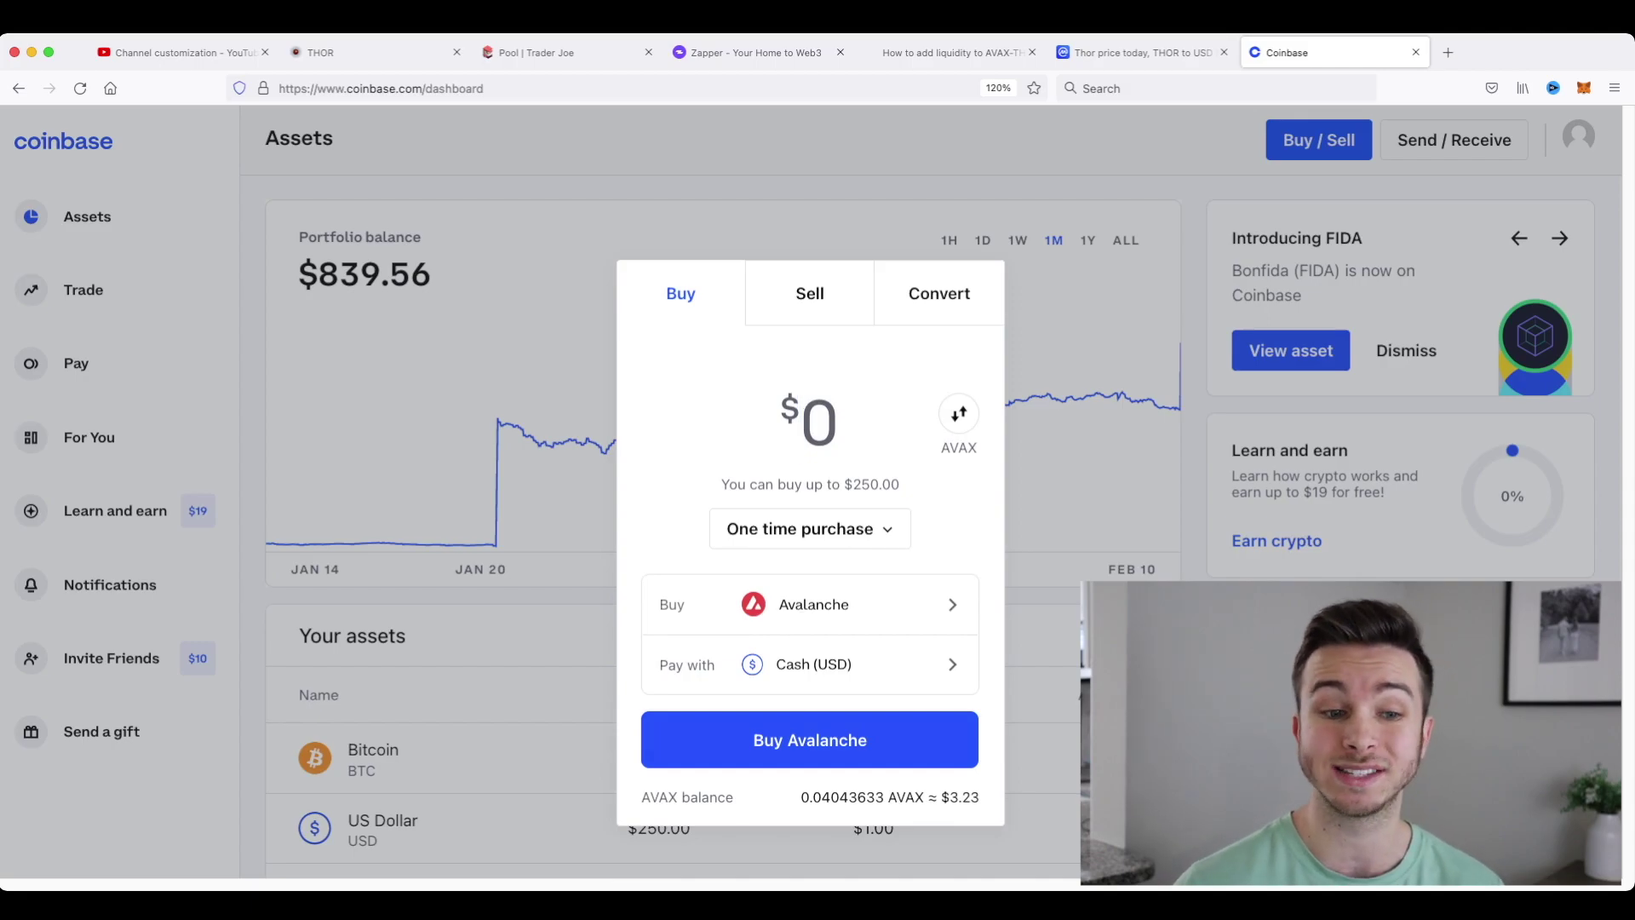
{"action": "type", "text": "20"}
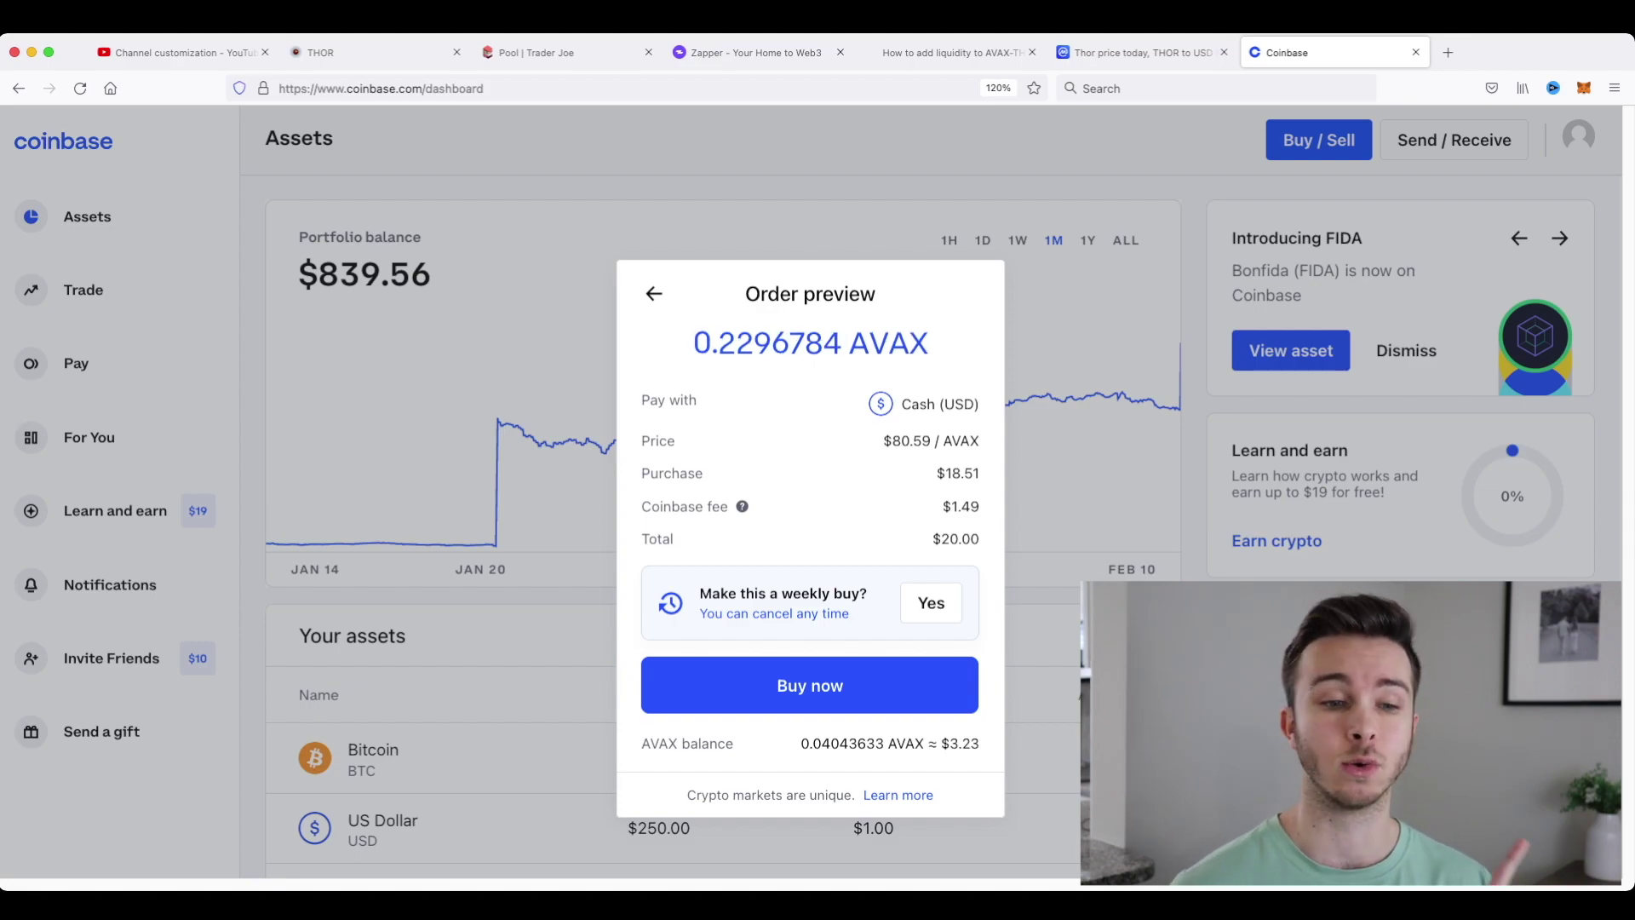
{"action": "key", "text": "Return"}
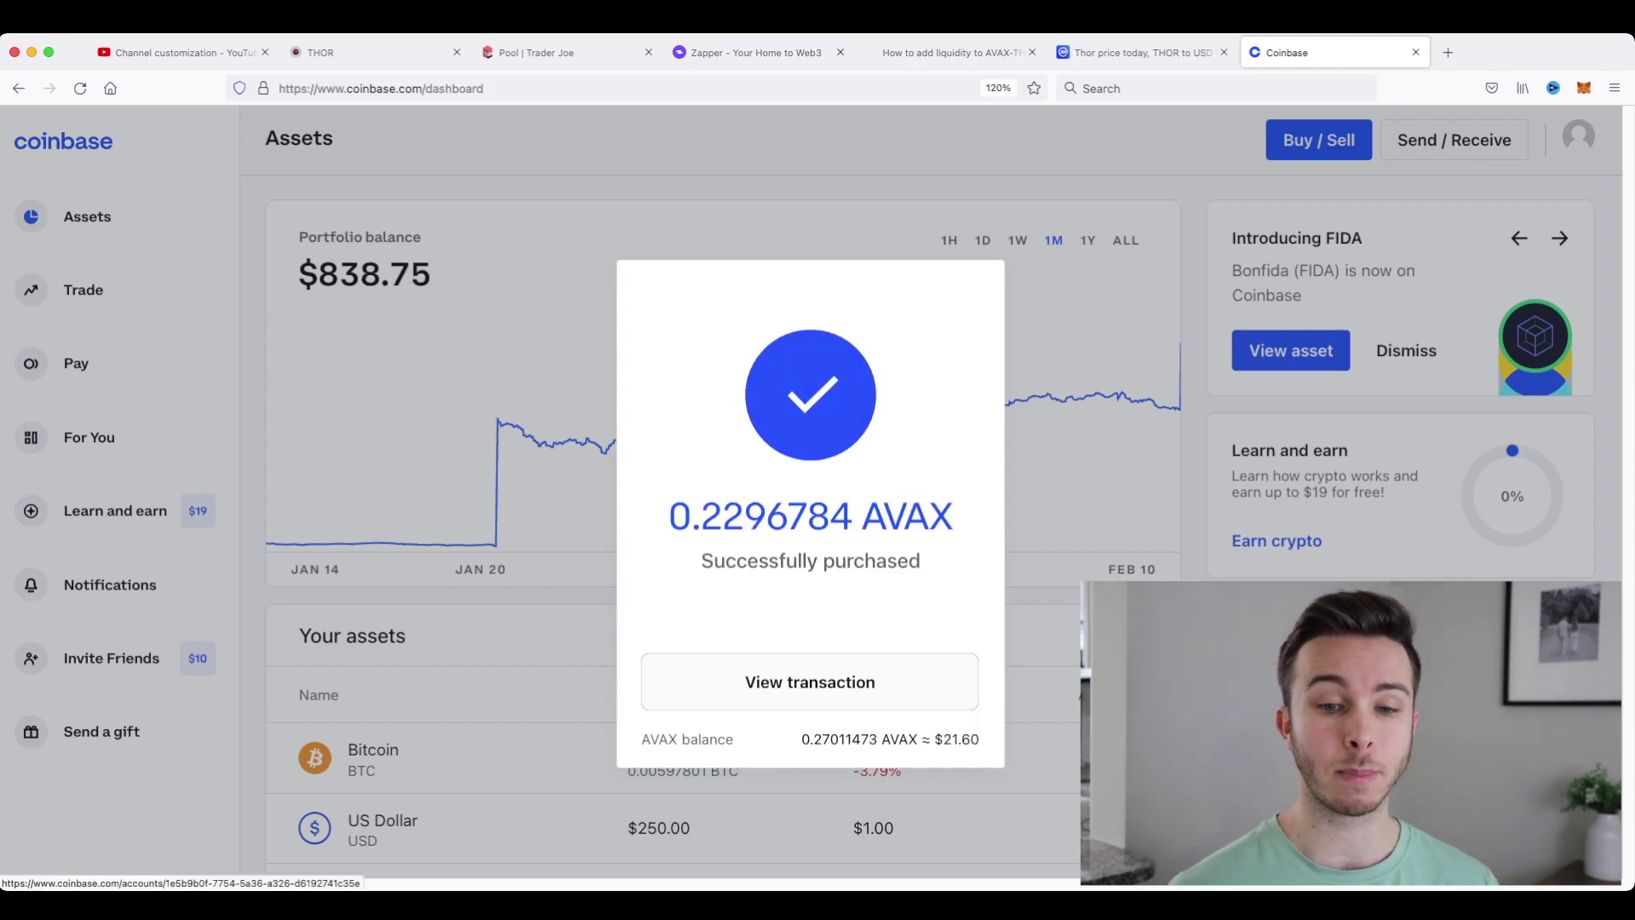
{"action": "key", "text": "Escape"}
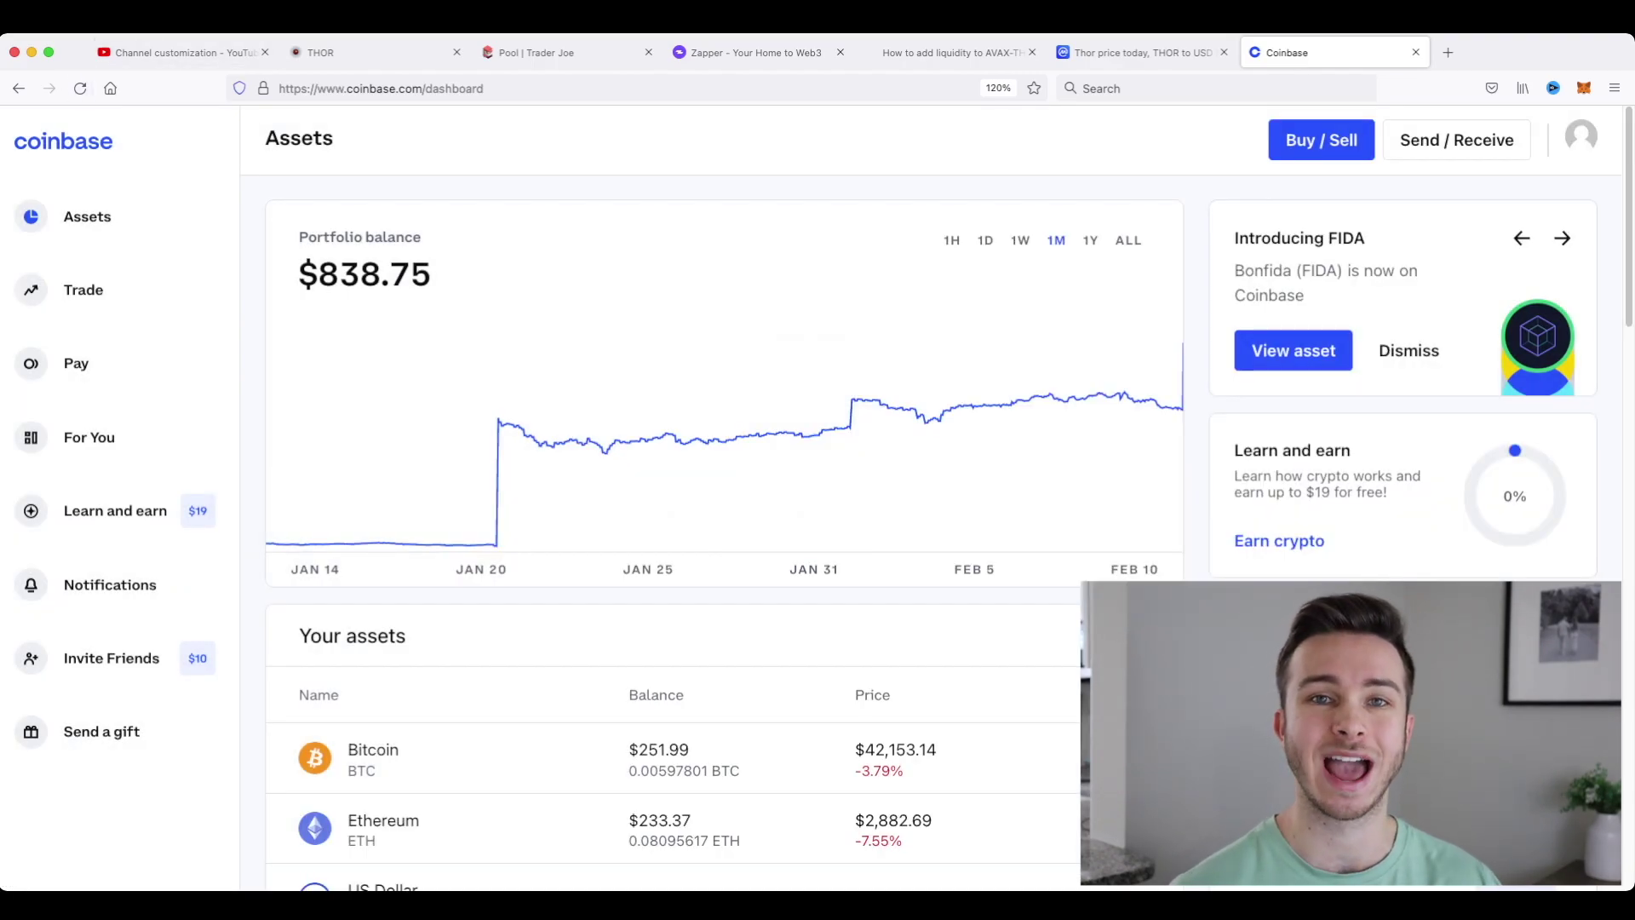
{"action": "key", "text": "super+r"}
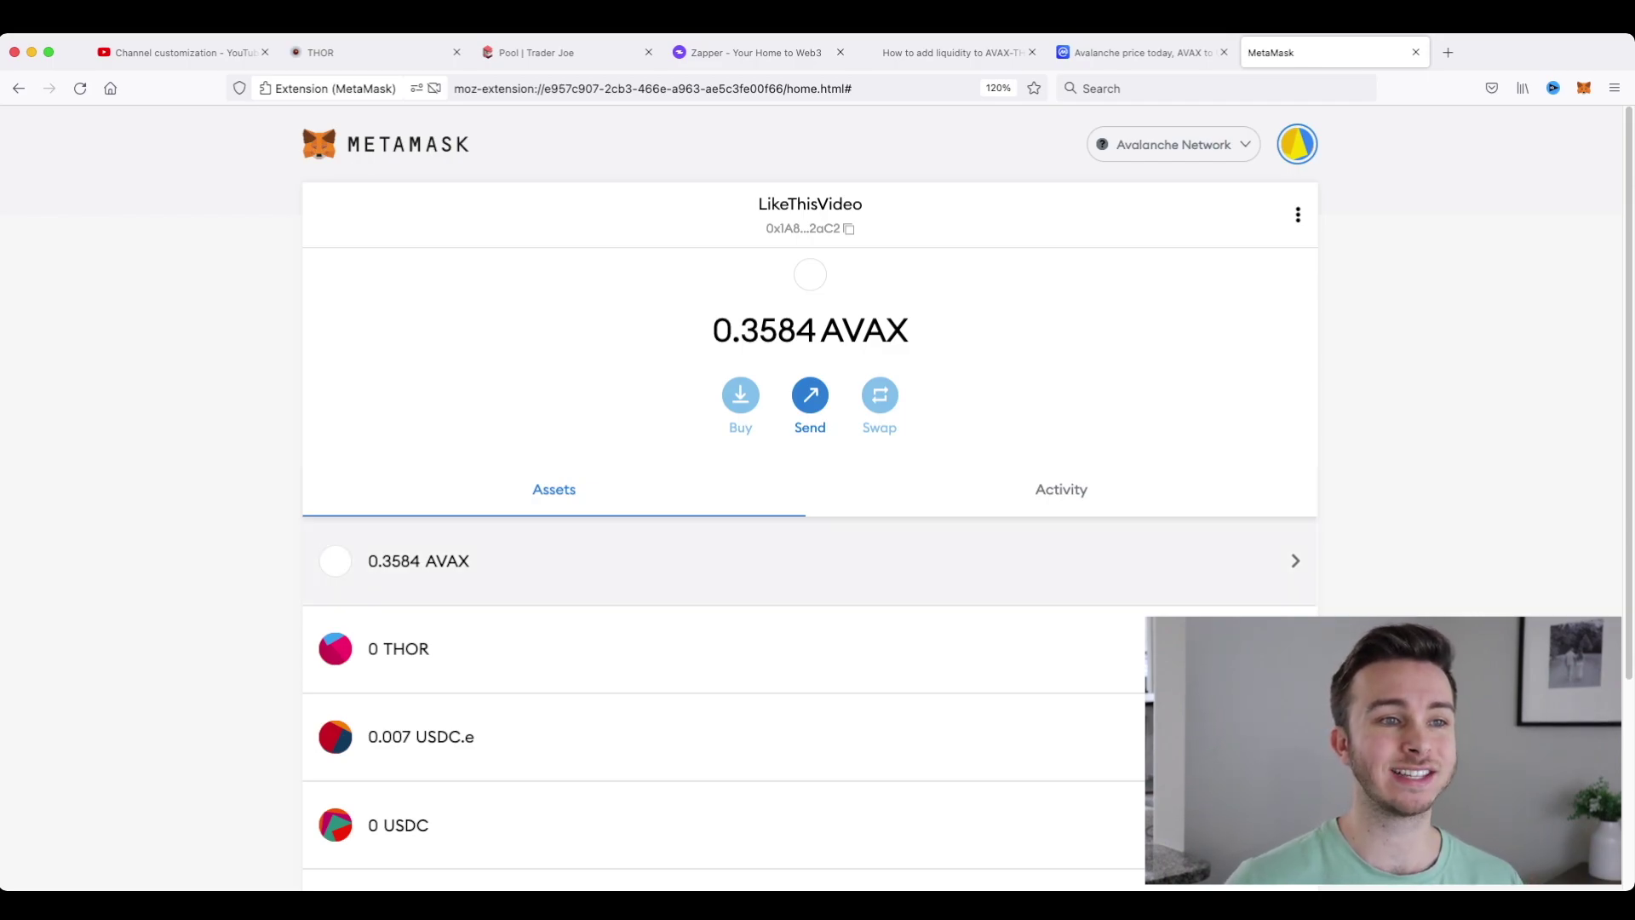
Go to Trader Joe's THOR/AVAX Manage Pool page, showing 0 THOR and 0.35842 AVAX
{"action": "left_click", "coordinate": [545, 52]}
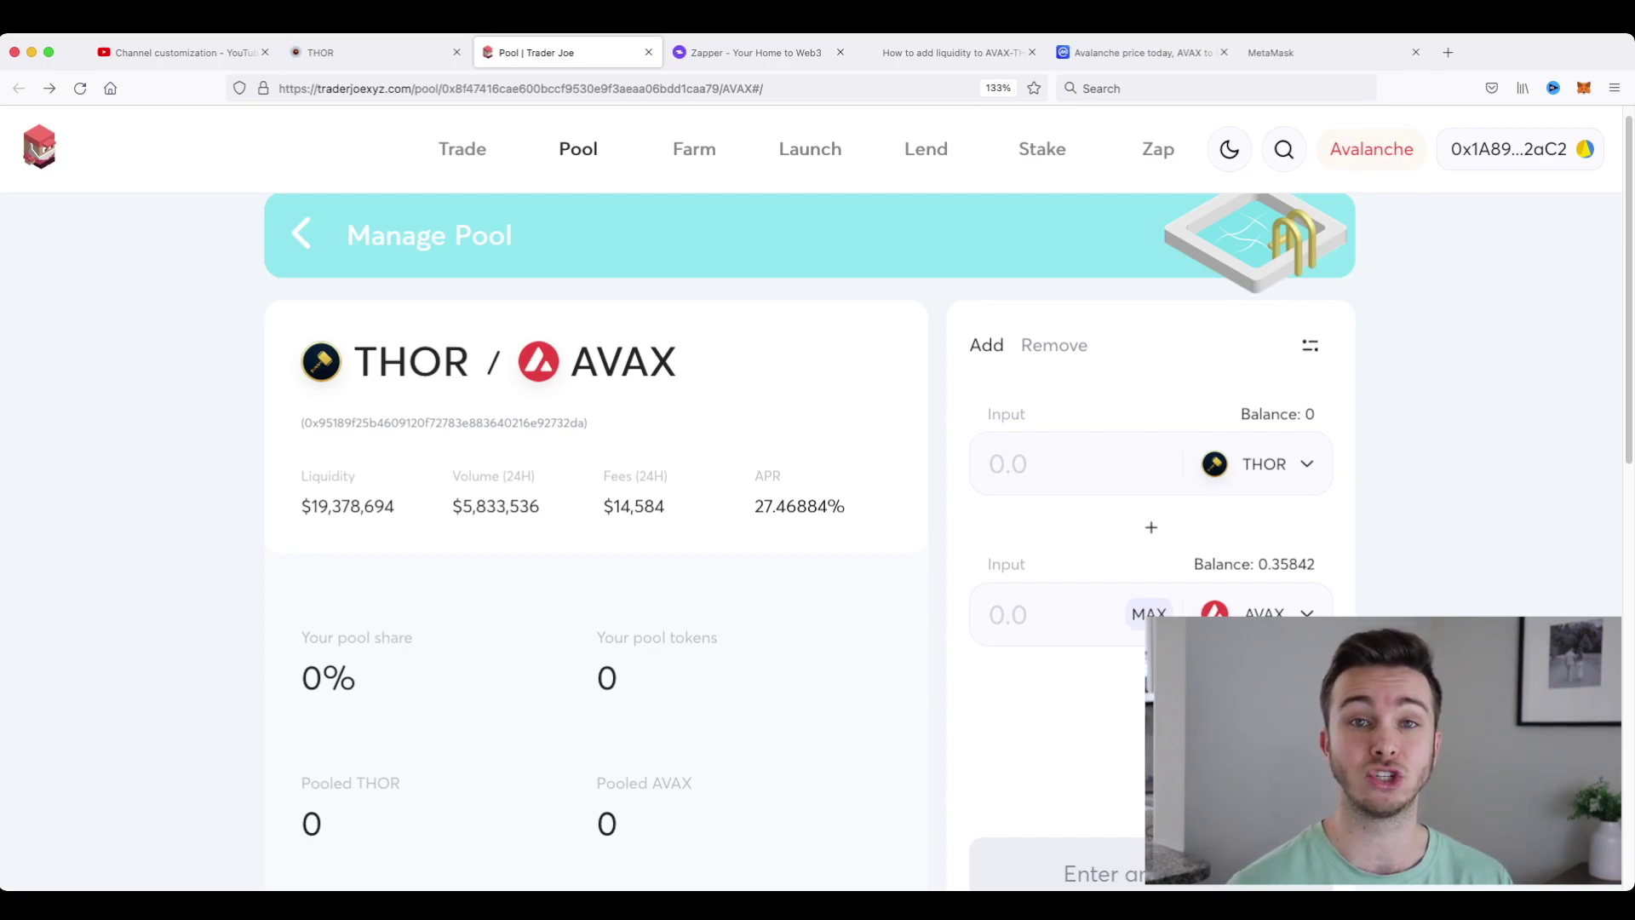
Try a 5 AVAX to THOR swap on Trader Joe, then move to Zapper's THOR pool listing
{"action": "scroll", "coordinate": [809, 536], "scroll_direction": "down", "scroll_amount": 2}
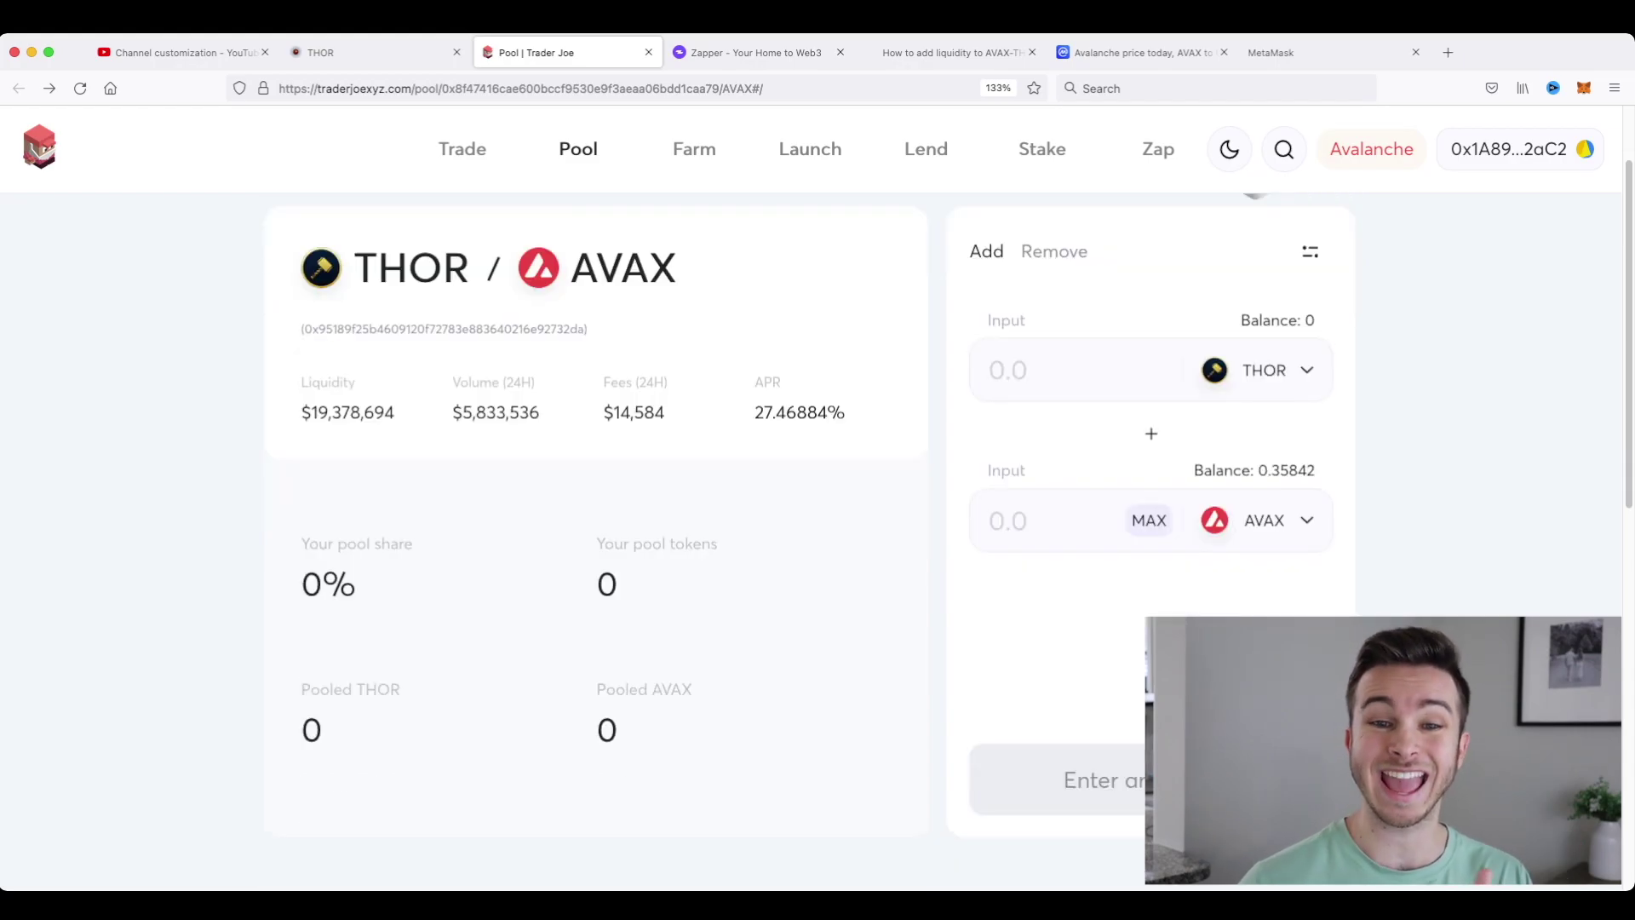
{"action": "type", "text": "5"}
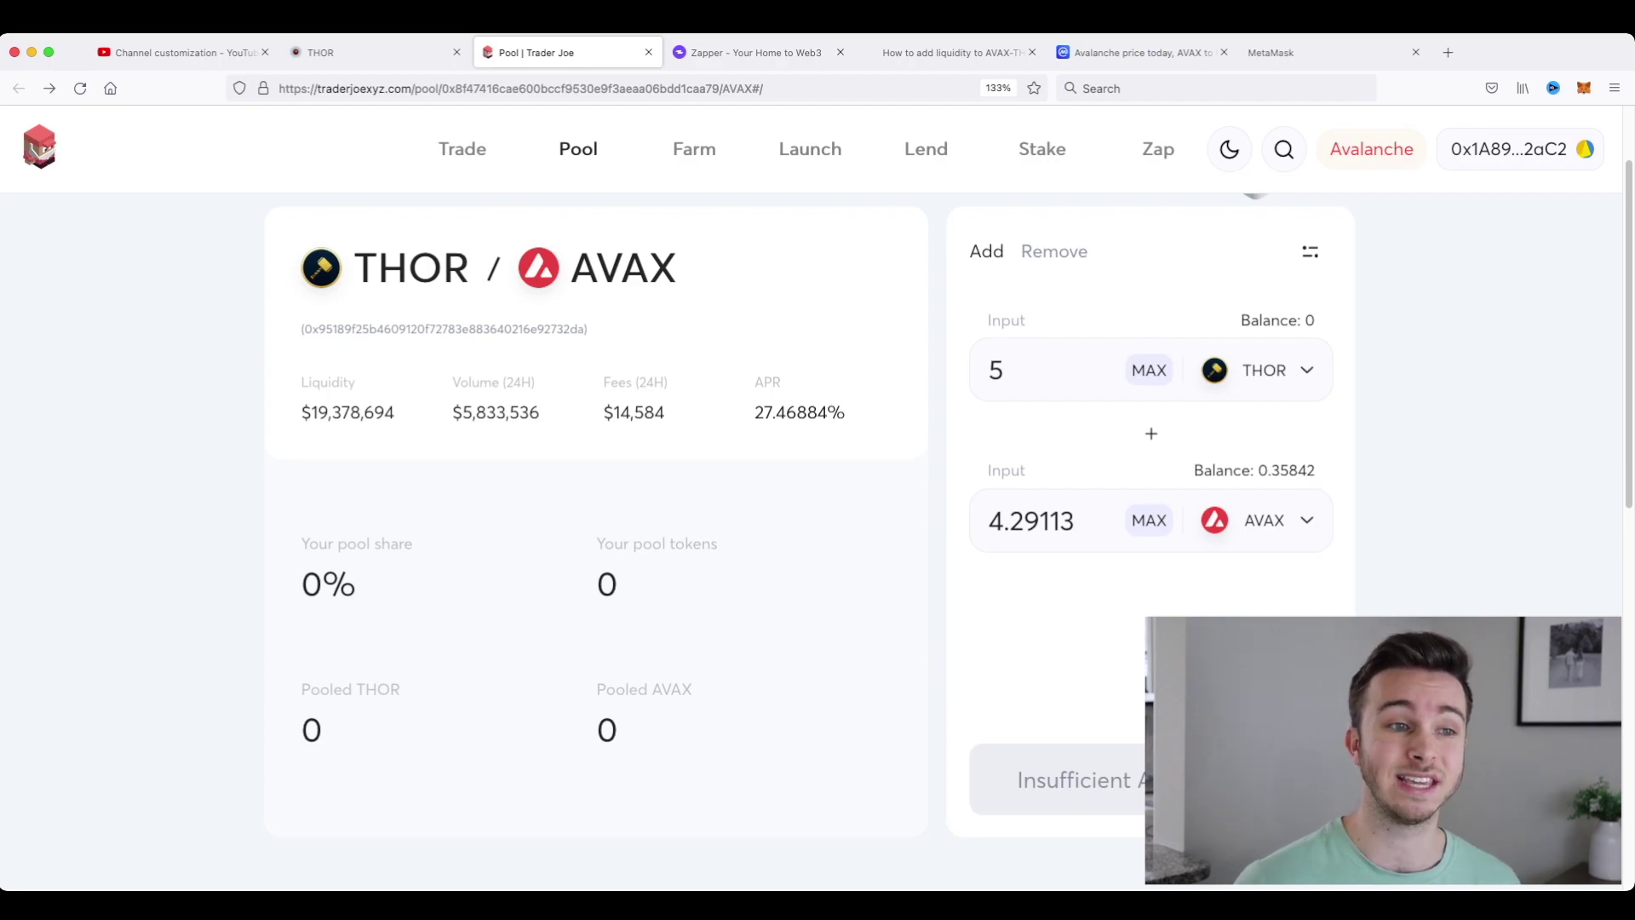
{"action": "left_click", "coordinate": [463, 148]}
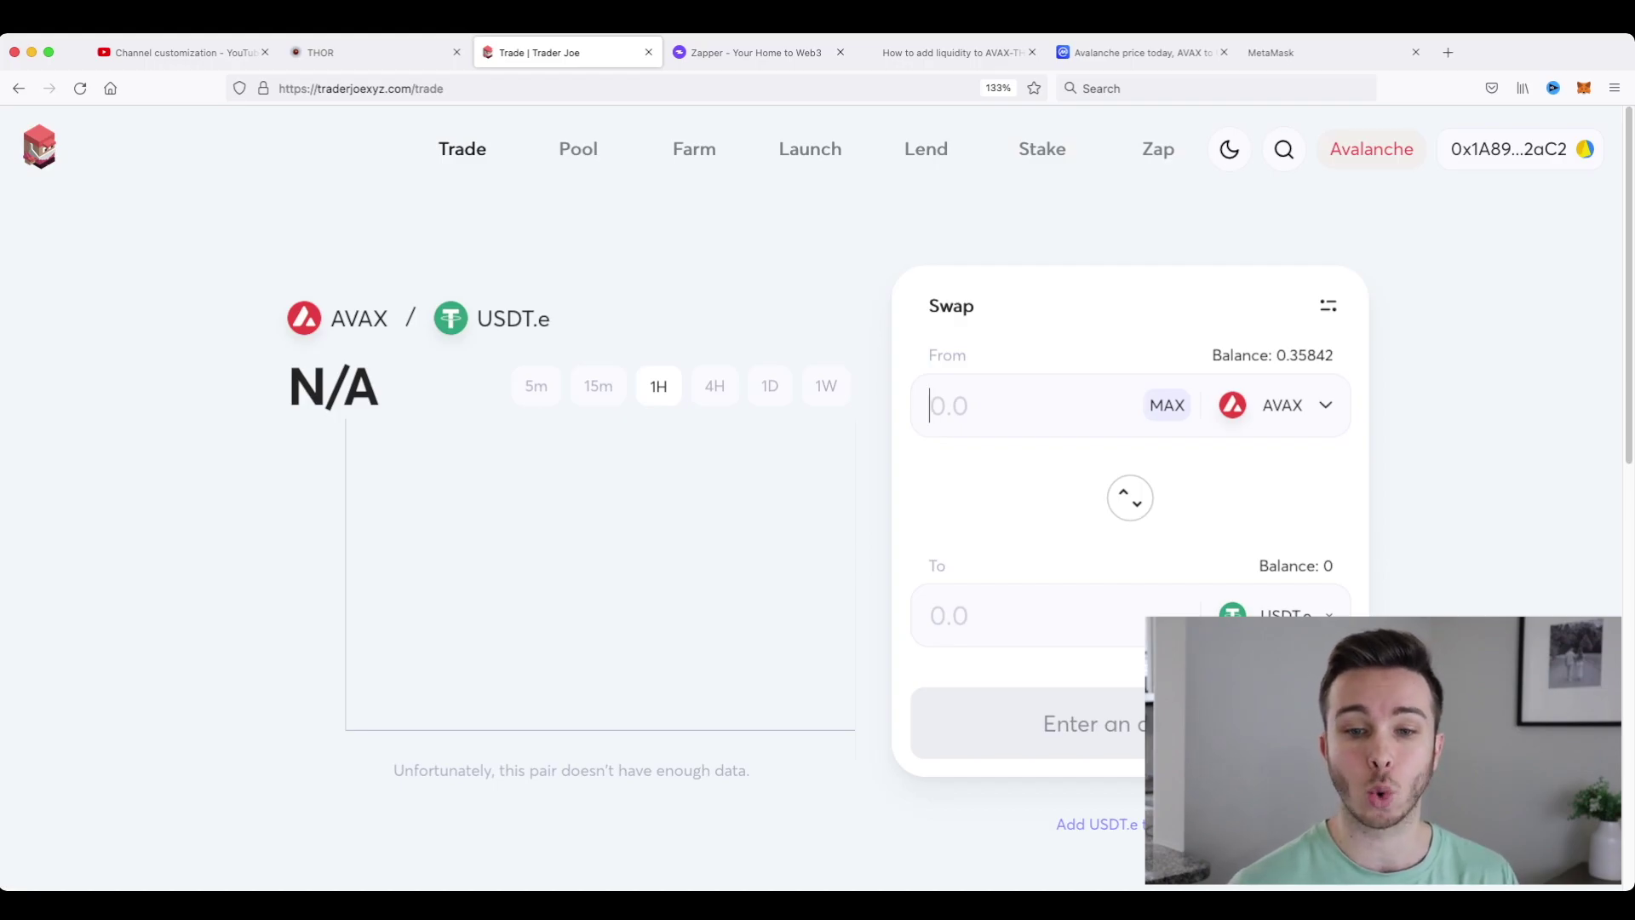
{"action": "type", "text": "5"}
{"action": "left_click", "coordinate": [1277, 615]}
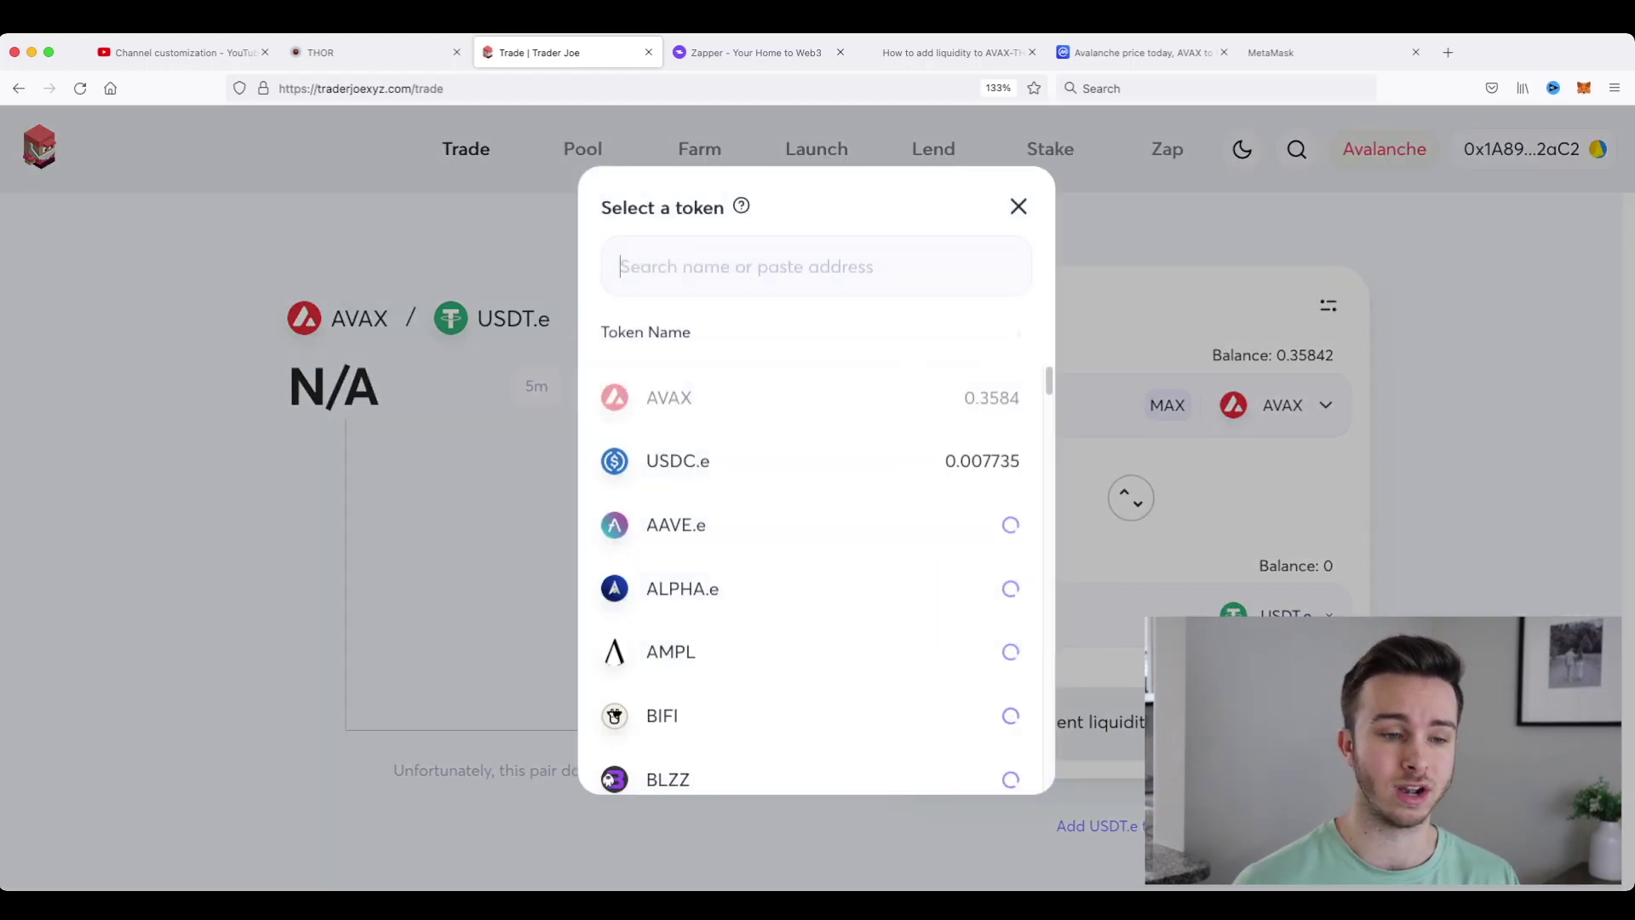
{"action": "left_click", "coordinate": [681, 394]}
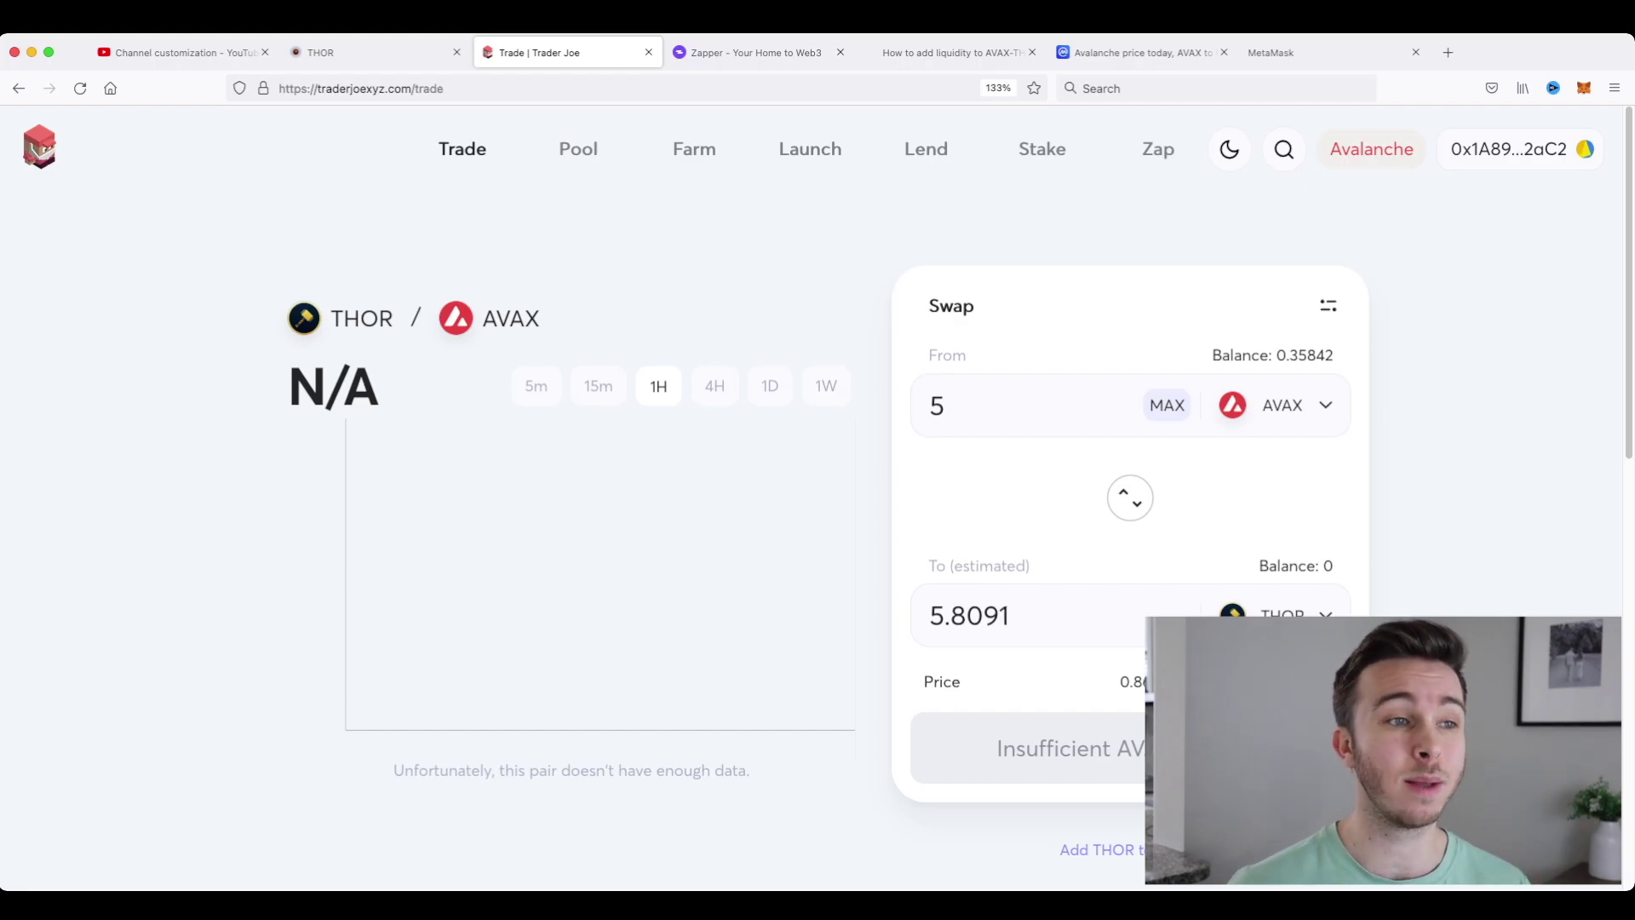
{"action": "left_click", "coordinate": [748, 52]}
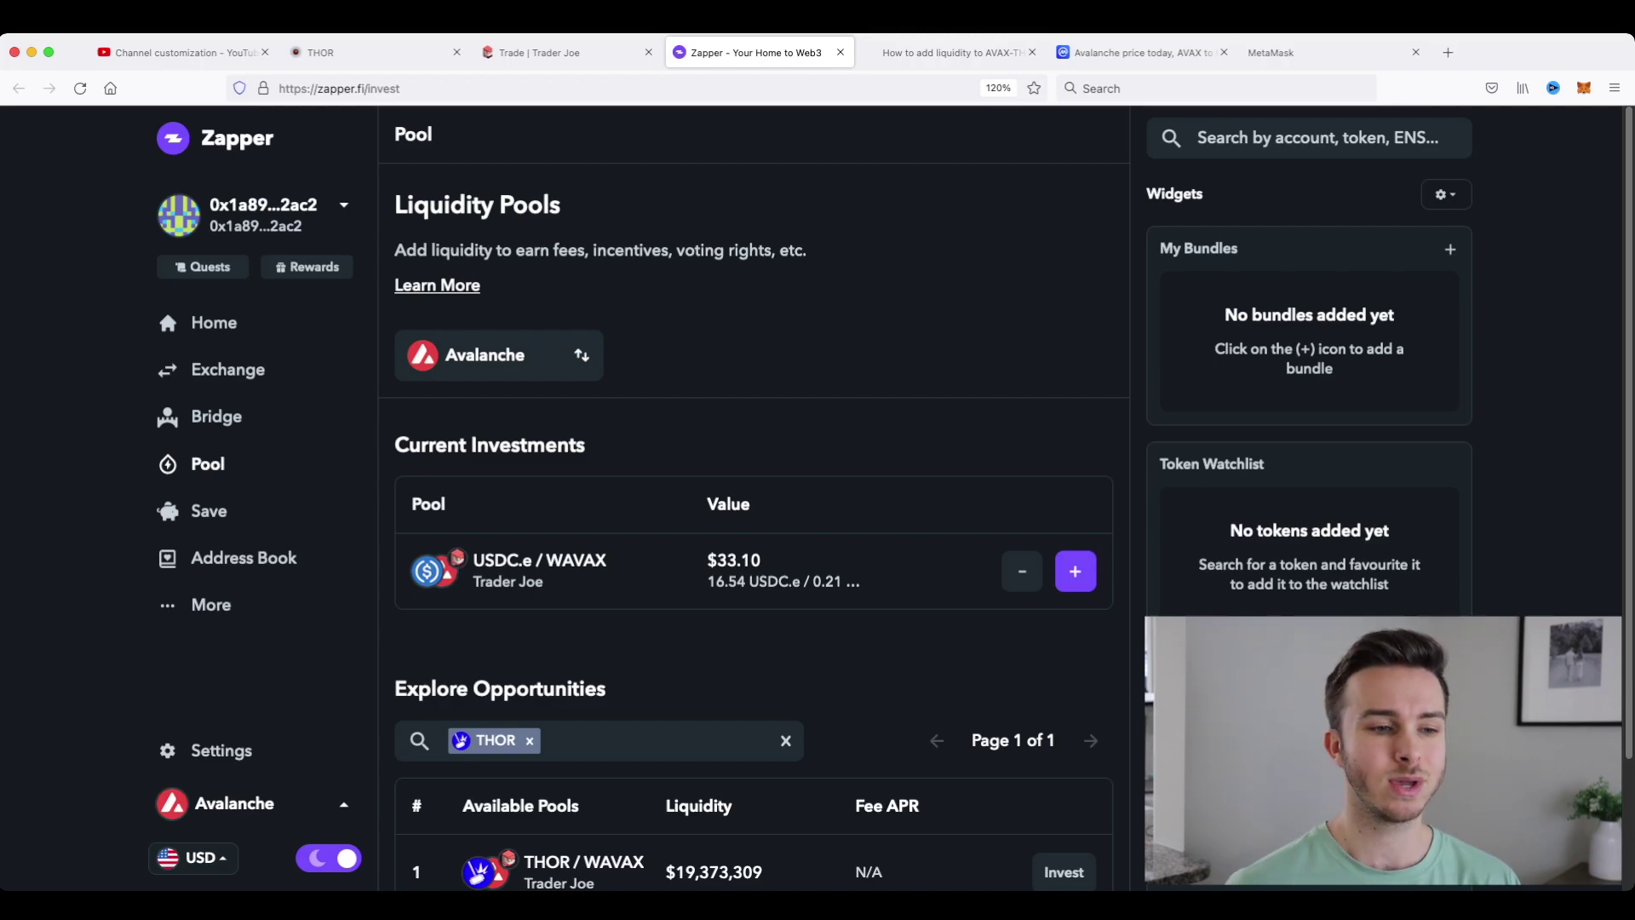
Scroll Zapper's THOR-filtered pools down to THOR / WAVAX, now at $19,621,043 liquidity
{"action": "scroll", "coordinate": [753, 511], "scroll_direction": "down", "scroll_amount": 2}
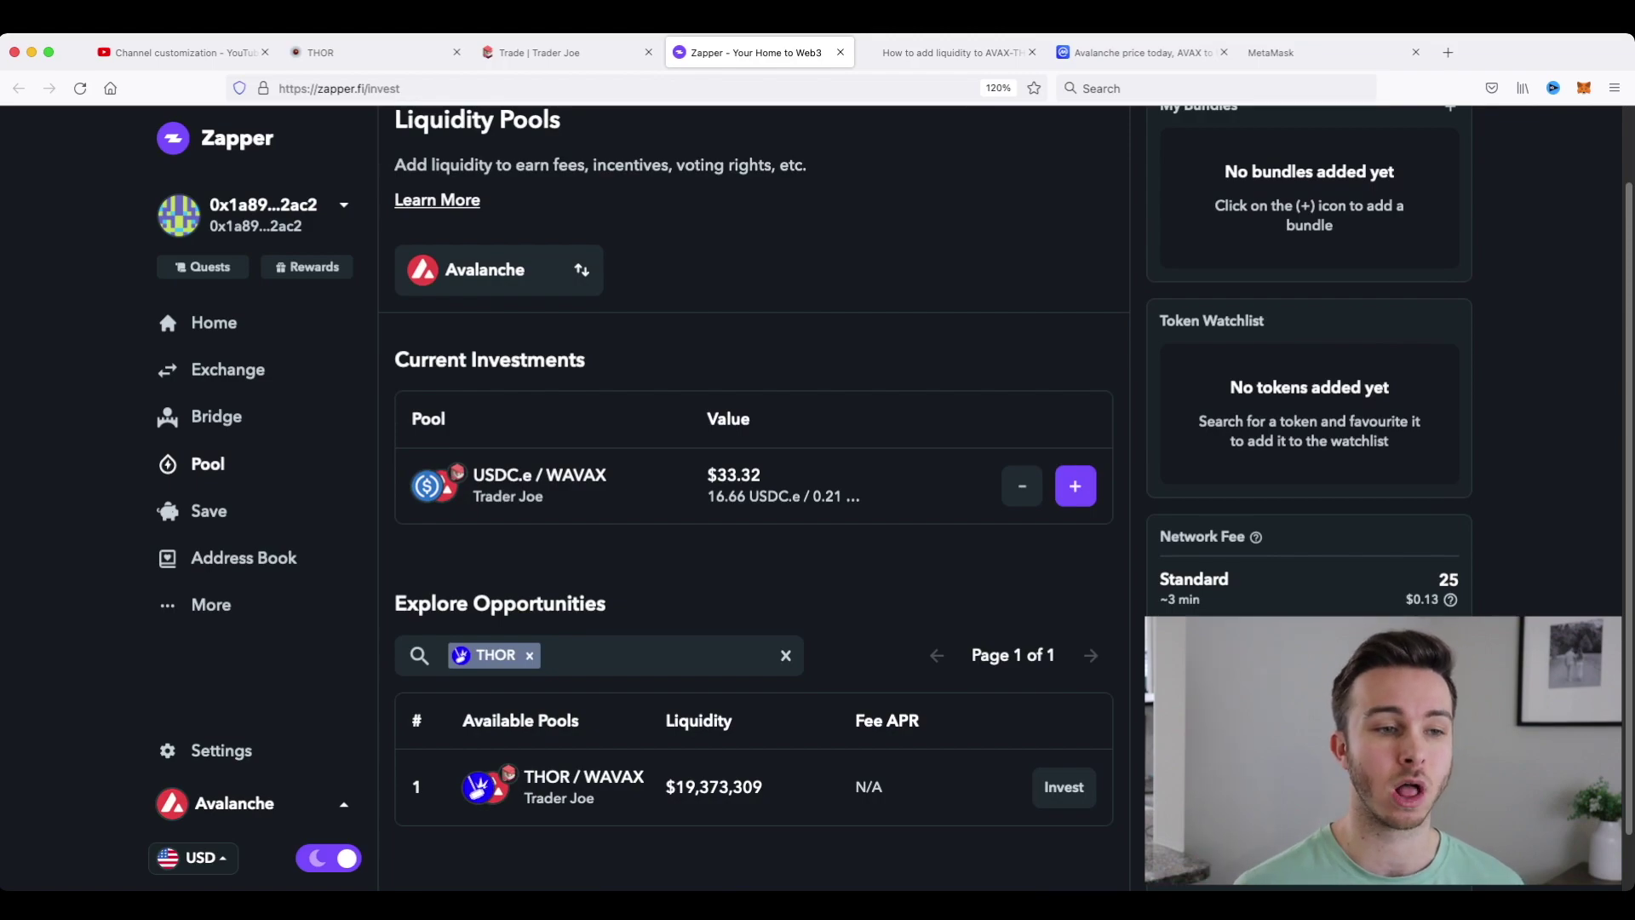
{"action": "scroll", "coordinate": [753, 511], "scroll_direction": "down", "scroll_amount": 1}
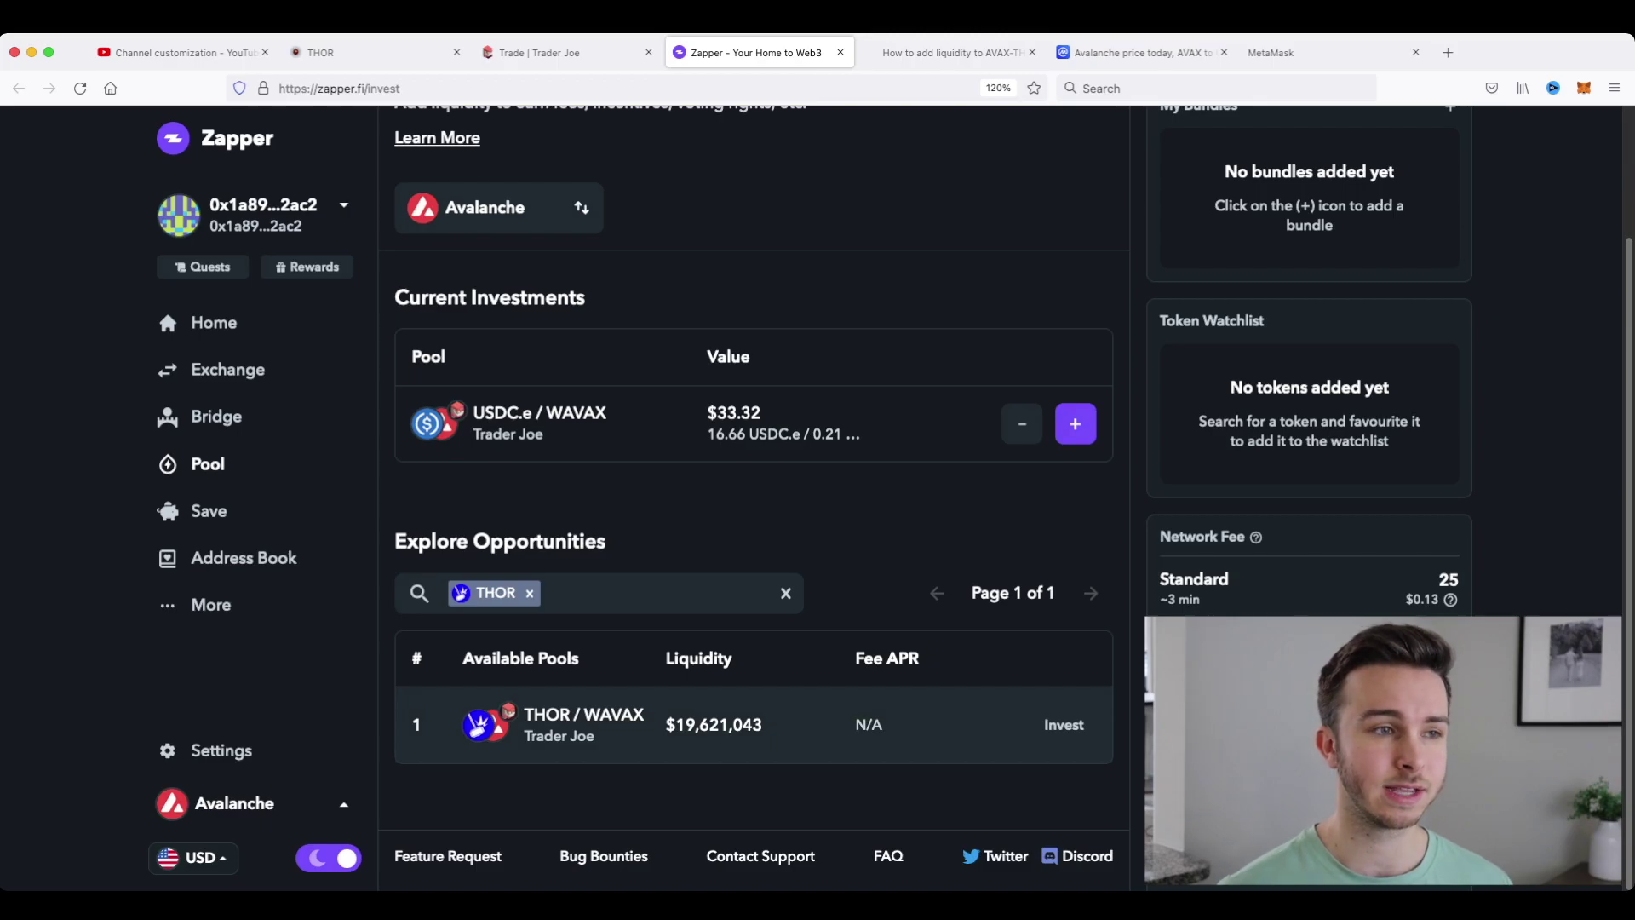
Open Zapper's Add liquidity form for THOR / WAVAX, funded from AVAX at 3.00% slippage
{"action": "left_click", "coordinate": [1064, 724]}
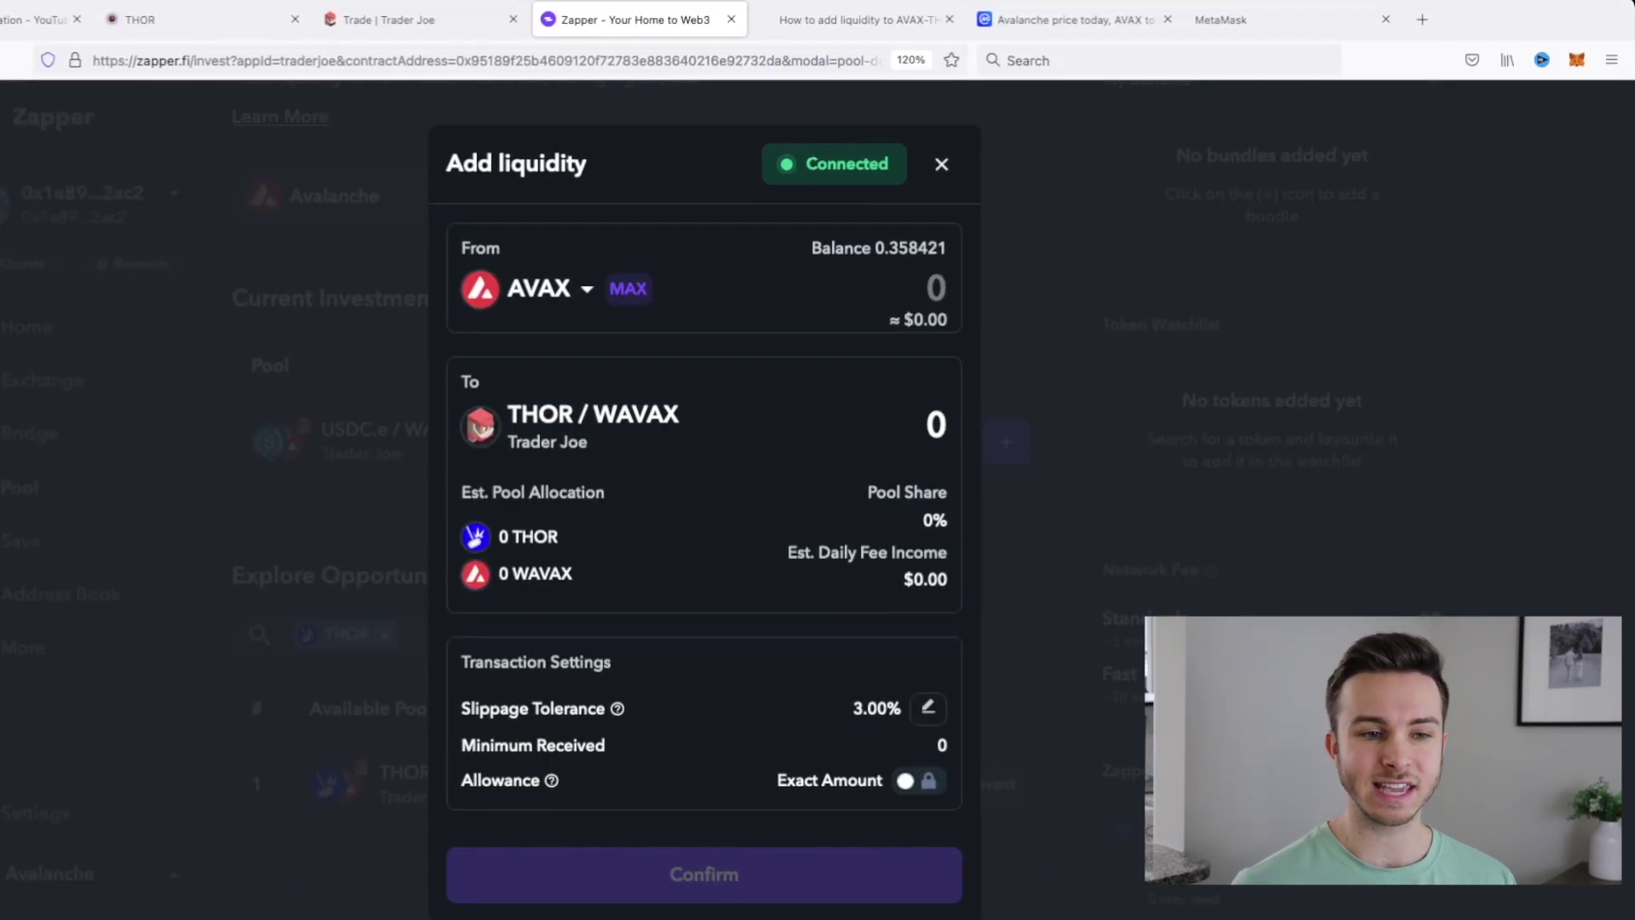
{"action": "left_click_drag", "start_coordinate": [506, 414], "coordinate": [586, 443]}
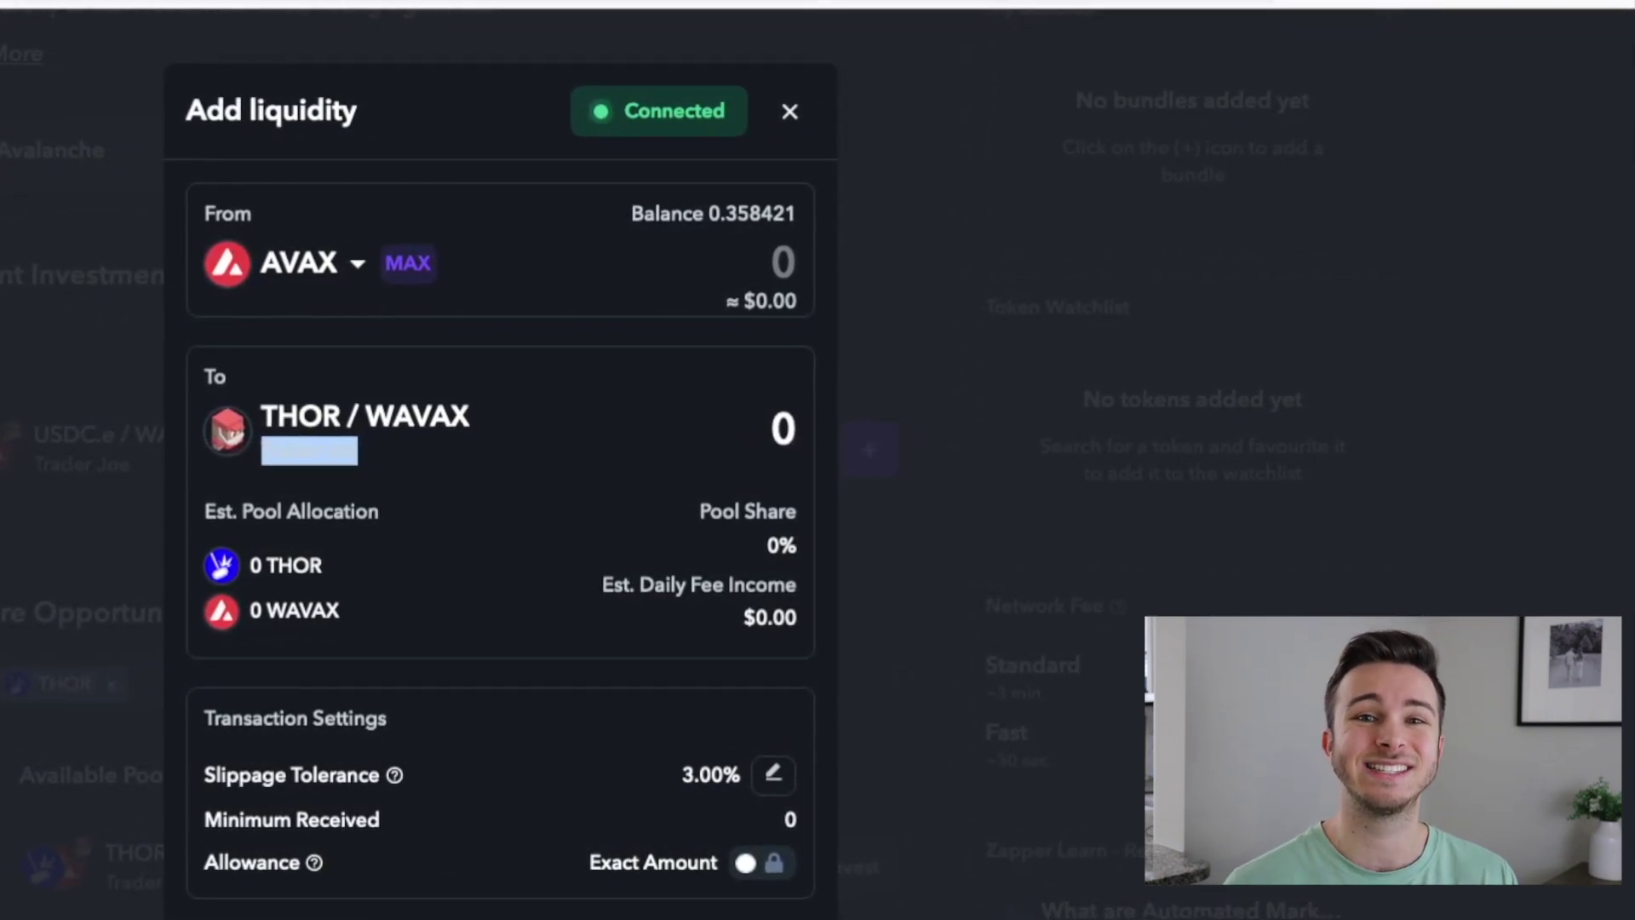
{"action": "left_click", "coordinate": [780, 262]}
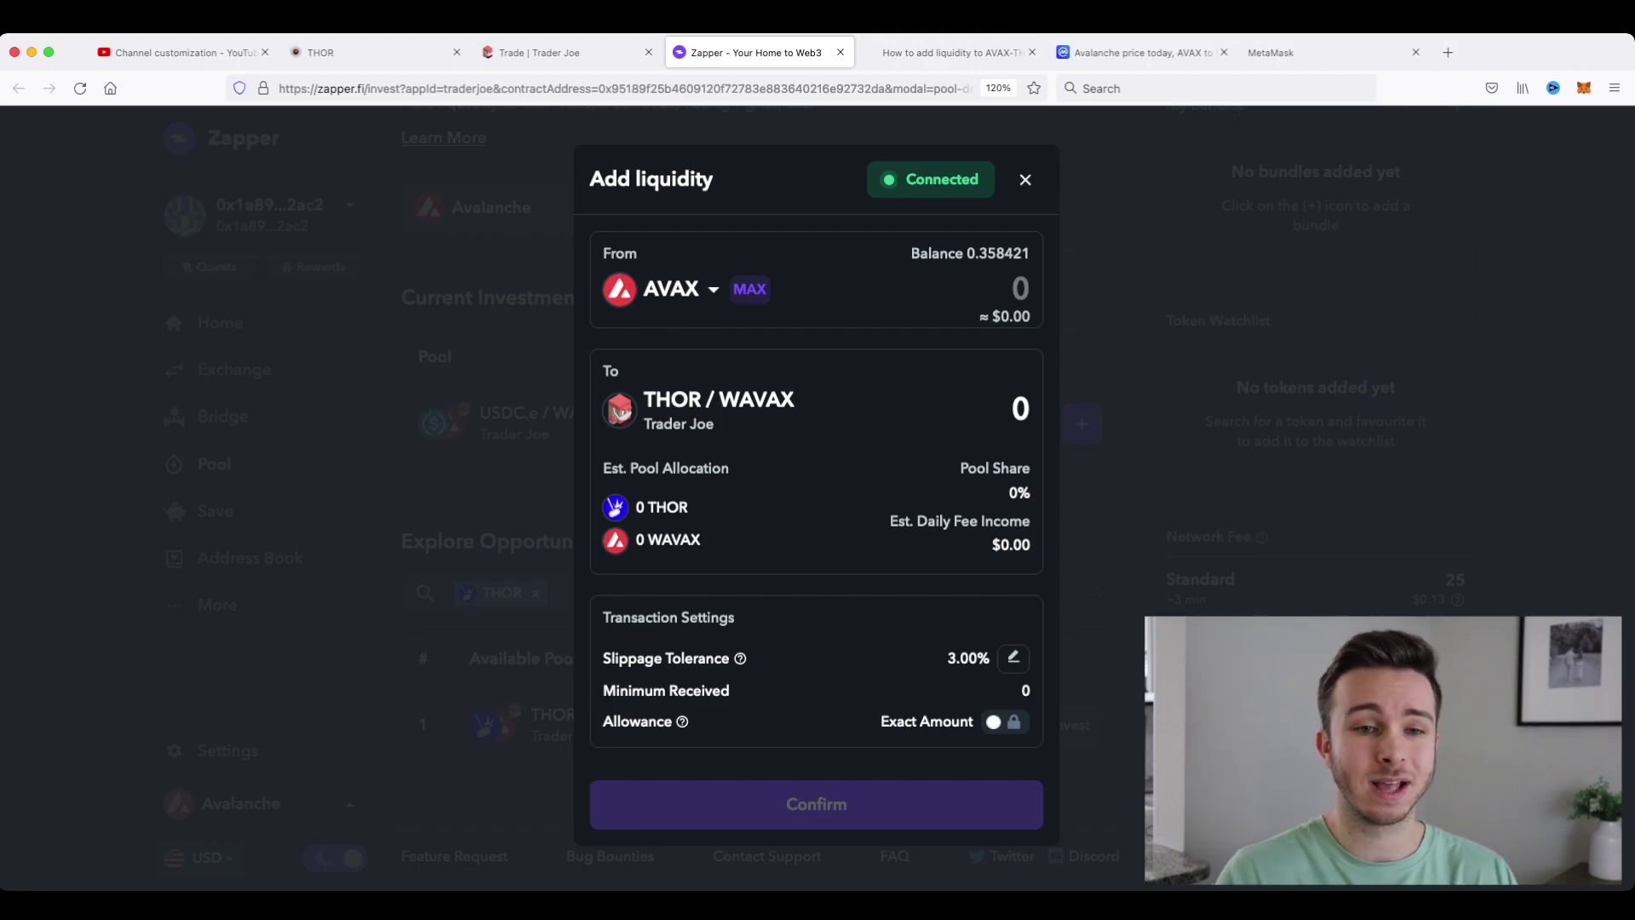
Zap 0.25 AVAX into the THOR / WAVAX Trader Joe pool for a $20.19 position
{"action": "type", "text": ".25"}
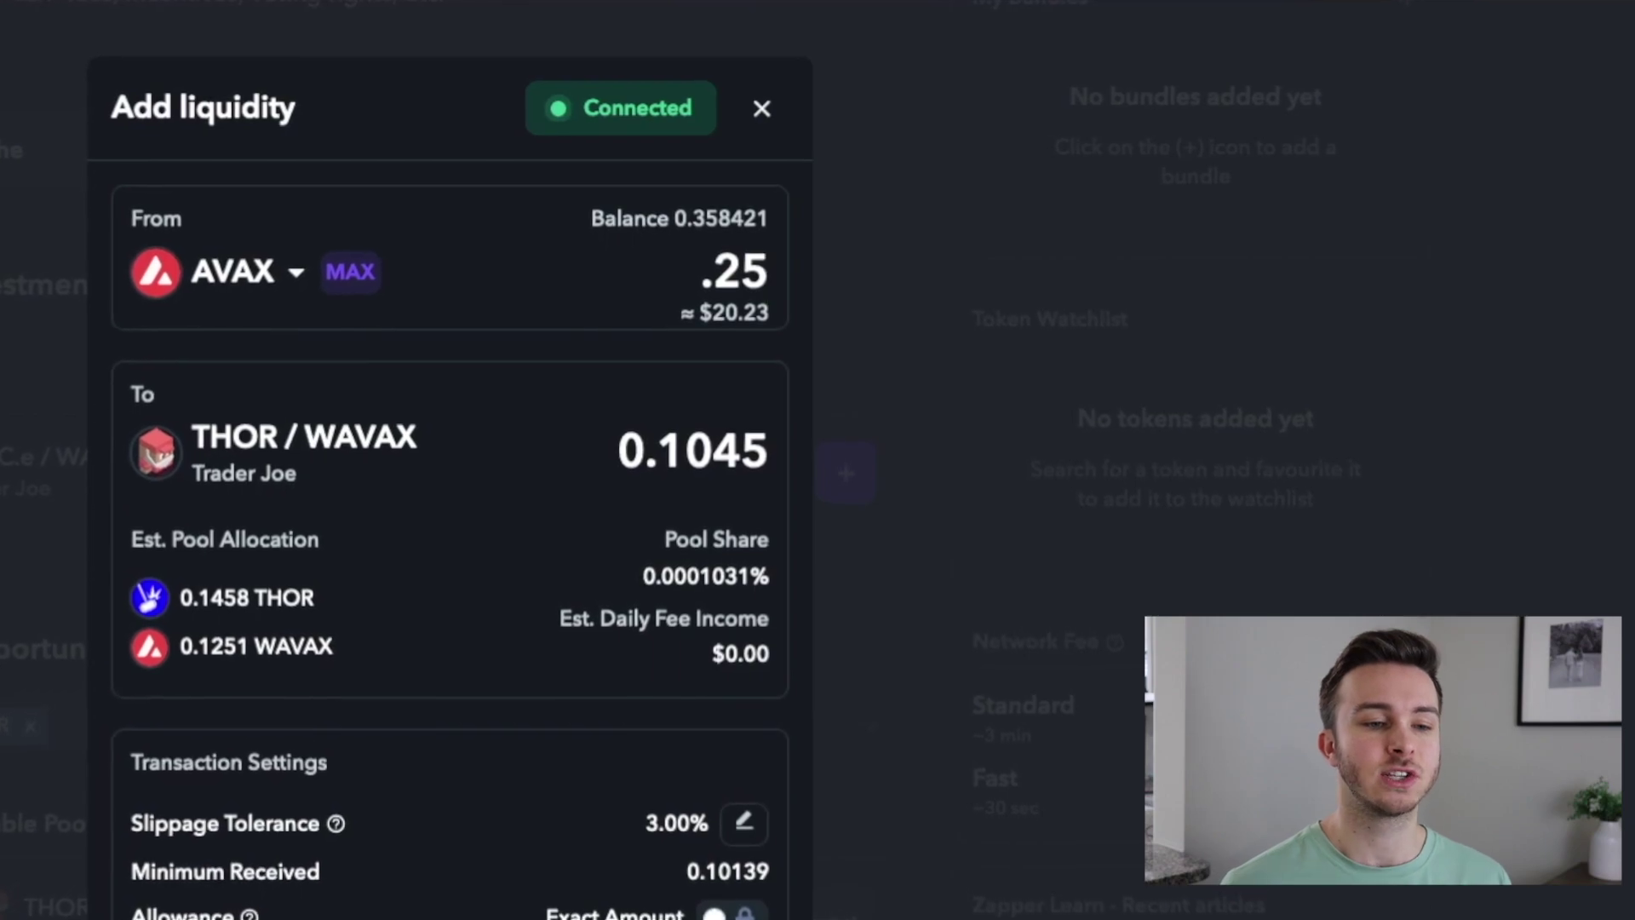
{"action": "left_click_drag", "start_coordinate": [210, 587], "coordinate": [323, 587]}
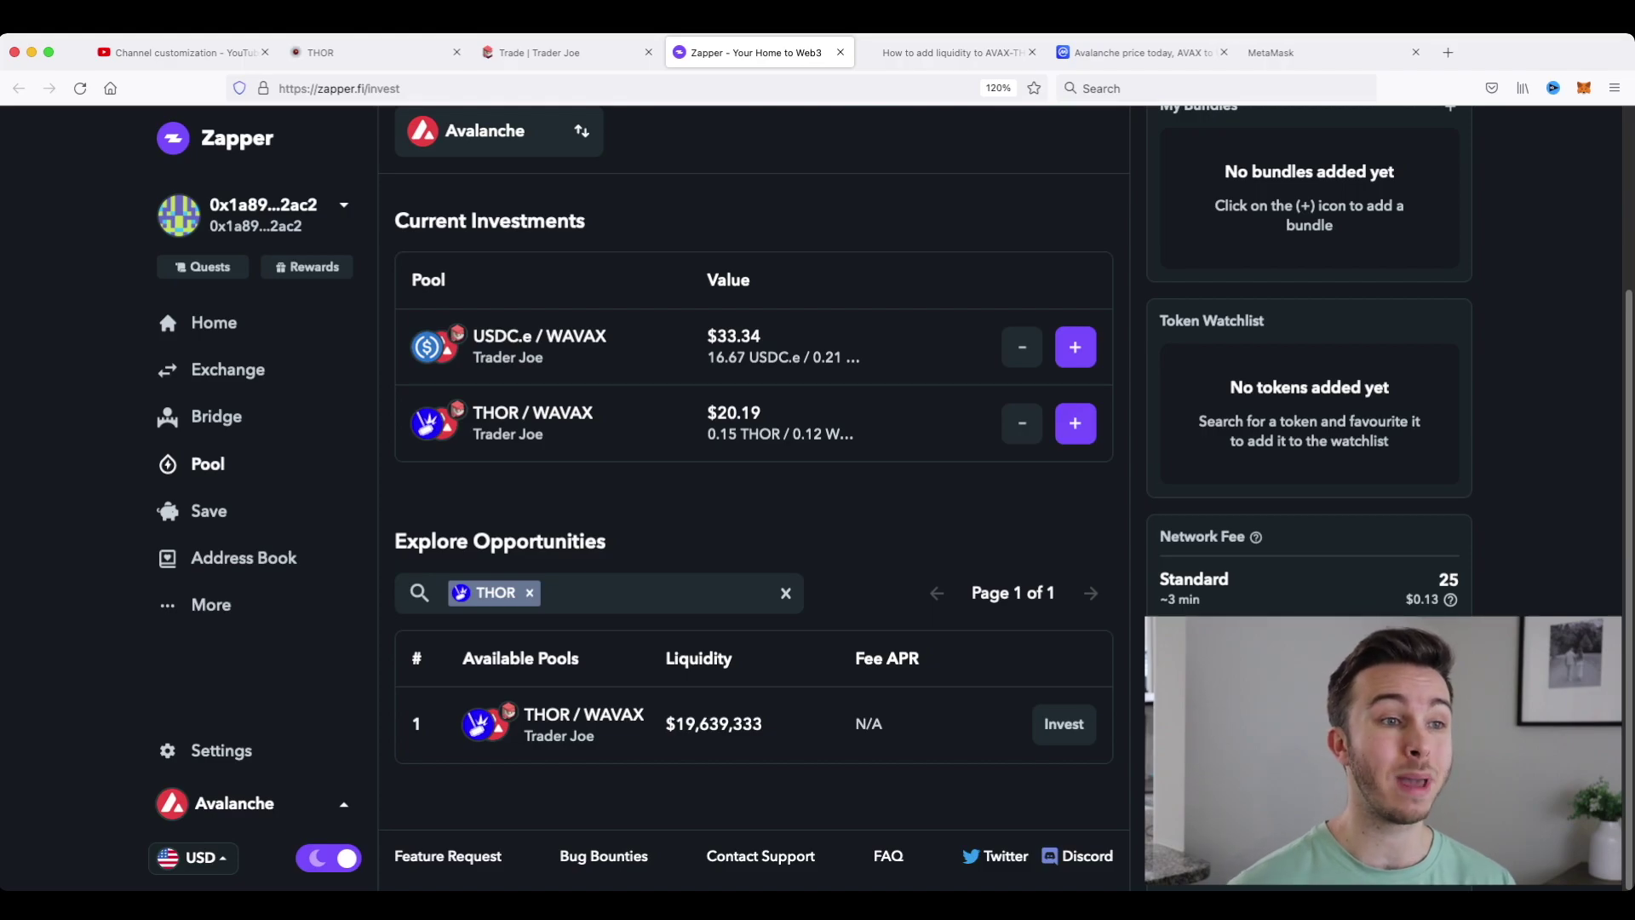
Deposit 0.10 THOR-AVAX LP into the THOR-AVAX JOE LP farm, worth $19.47
{"action": "key", "text": "ctrl+2"}
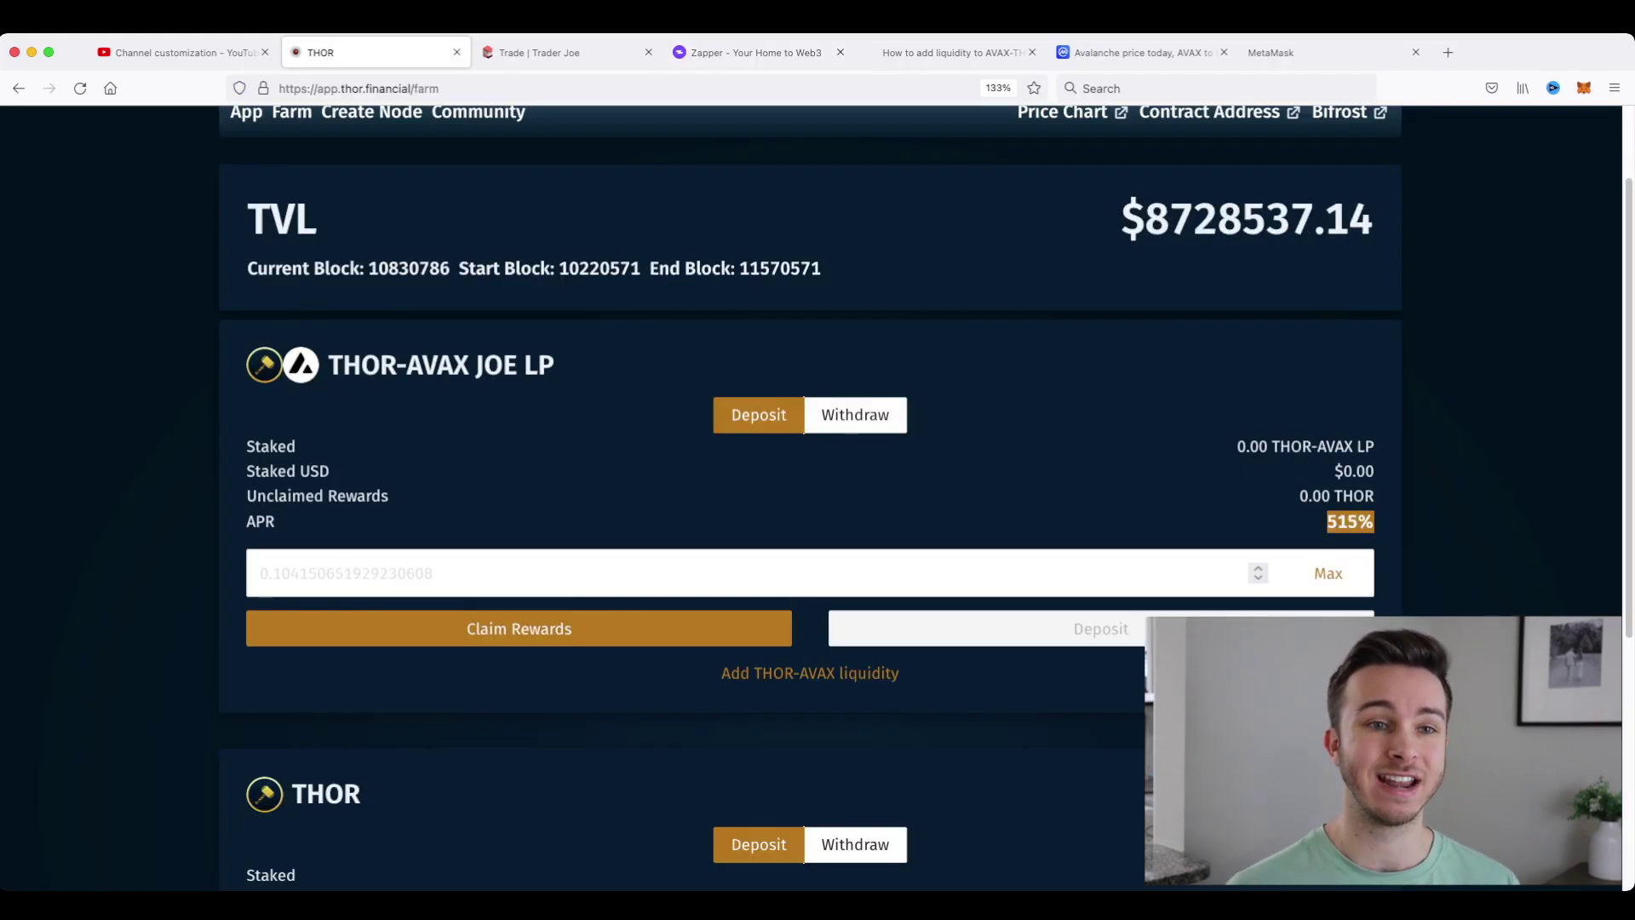
{"action": "scroll", "coordinate": [292, 222], "scroll_direction": "up", "scroll_amount": 2}
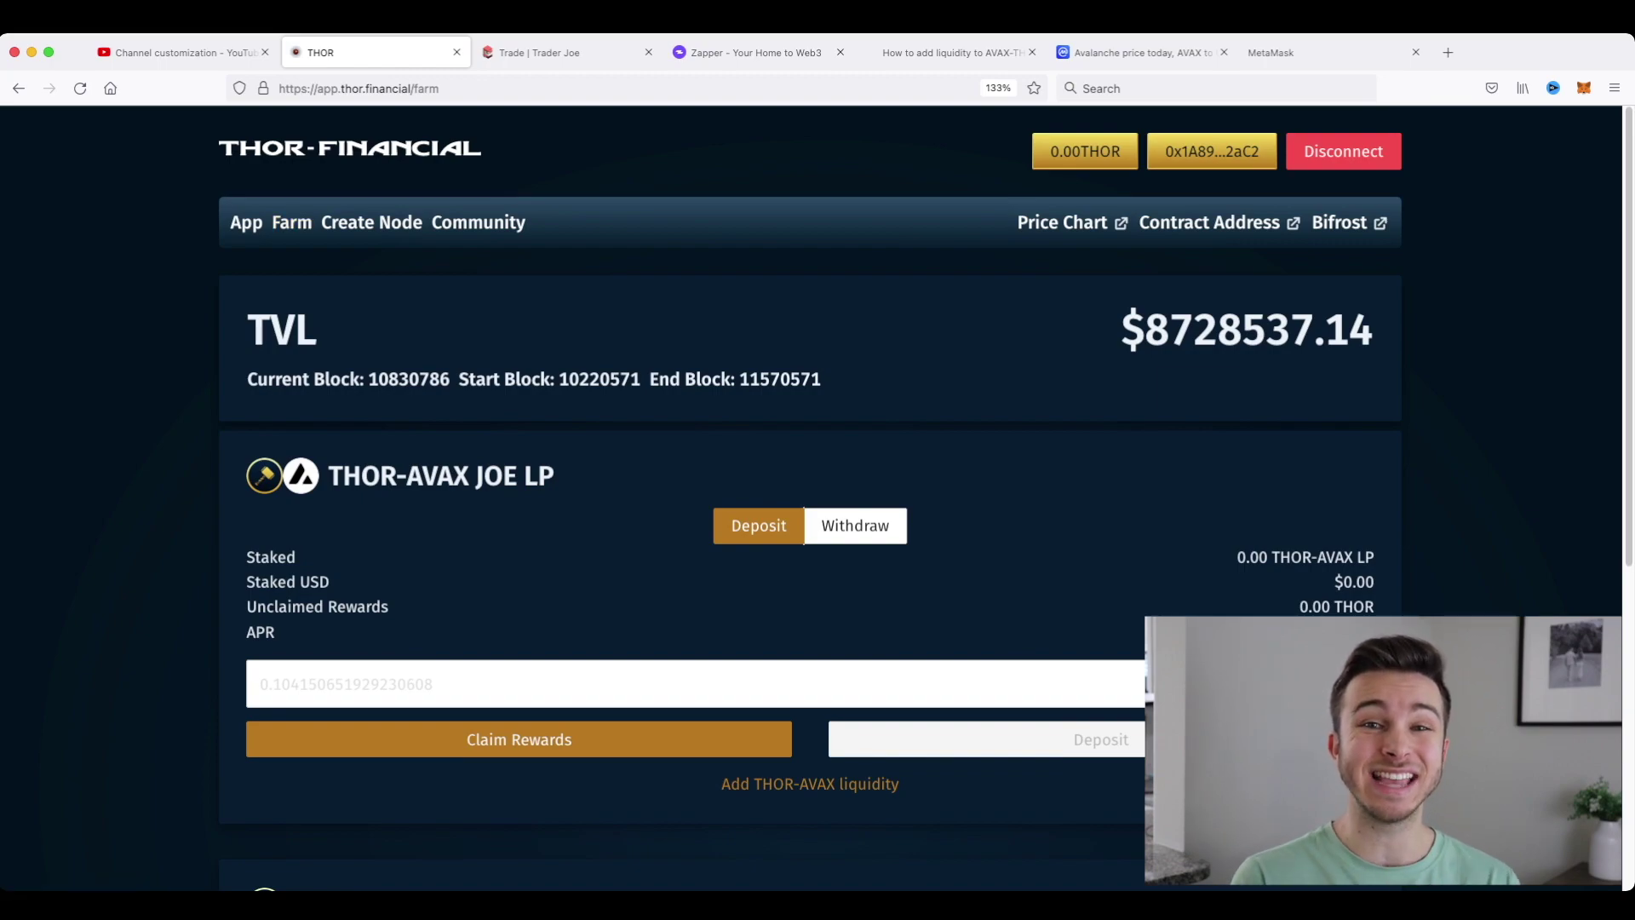
{"action": "scroll", "coordinate": [818, 477], "scroll_direction": "down", "scroll_amount": 1}
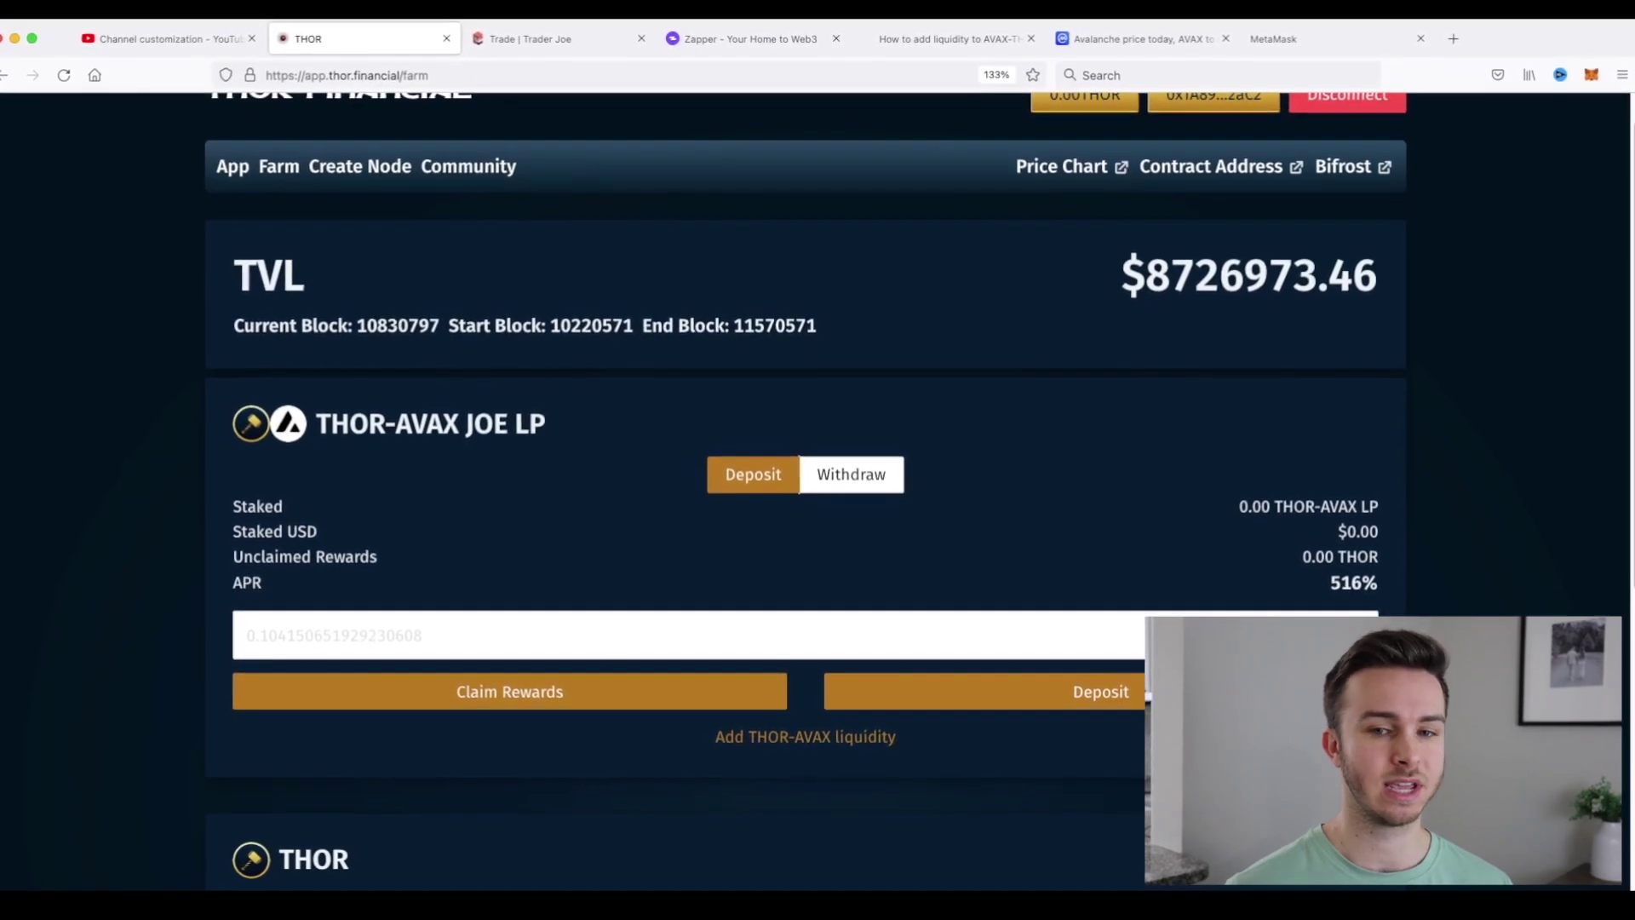
{"action": "scroll", "coordinate": [818, 477], "scroll_direction": "down", "scroll_amount": 3}
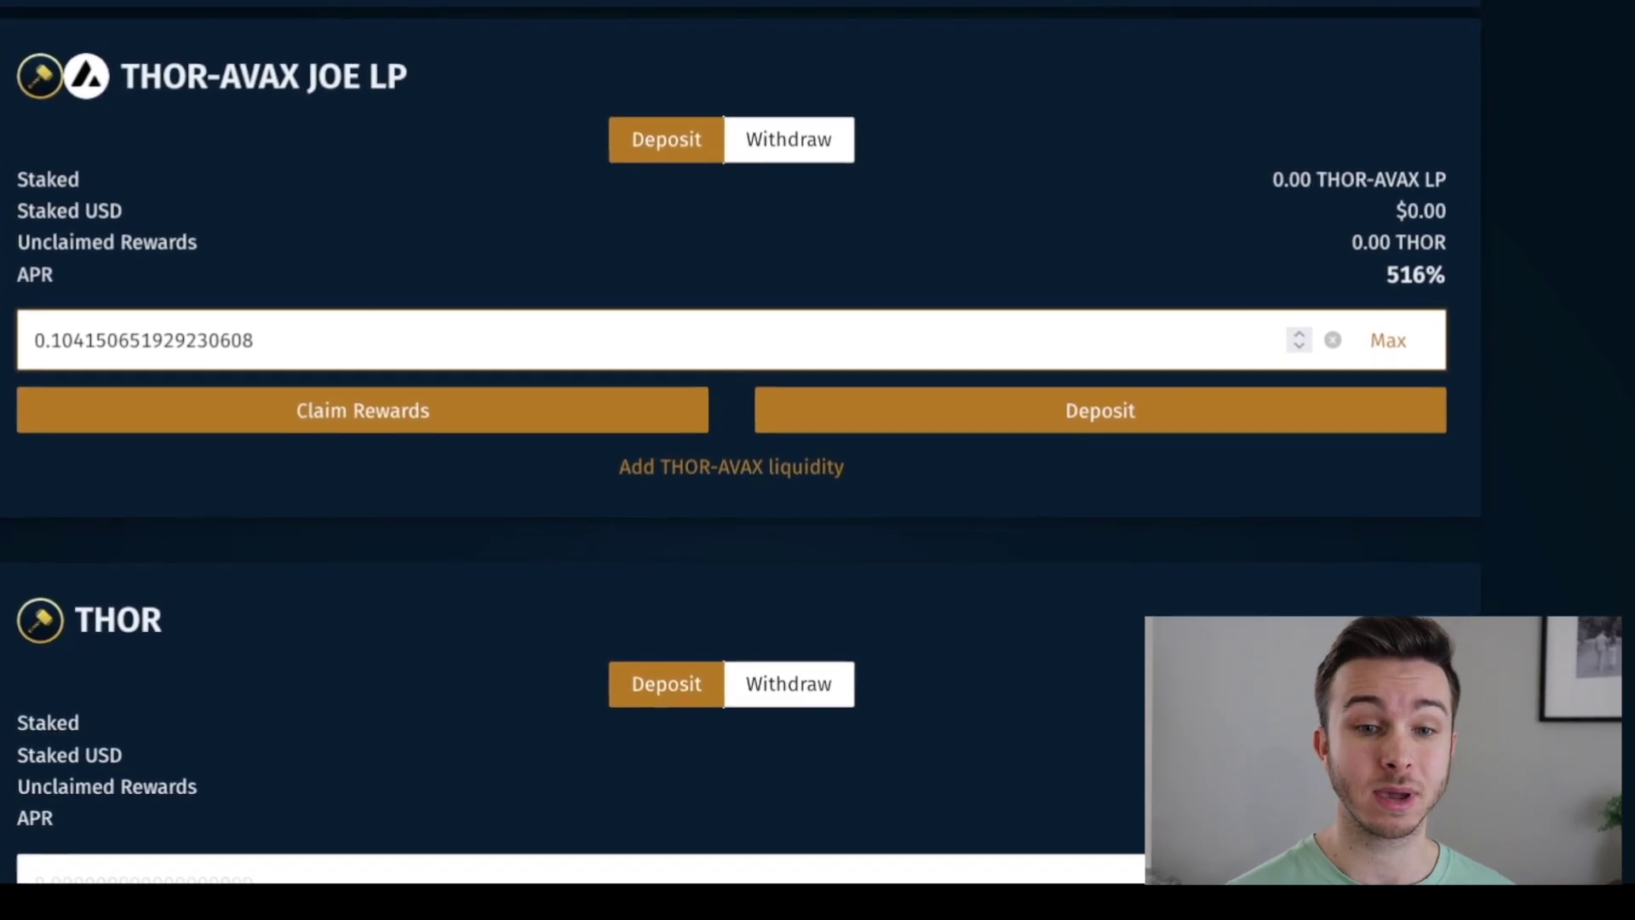
{"action": "key", "text": "Return"}
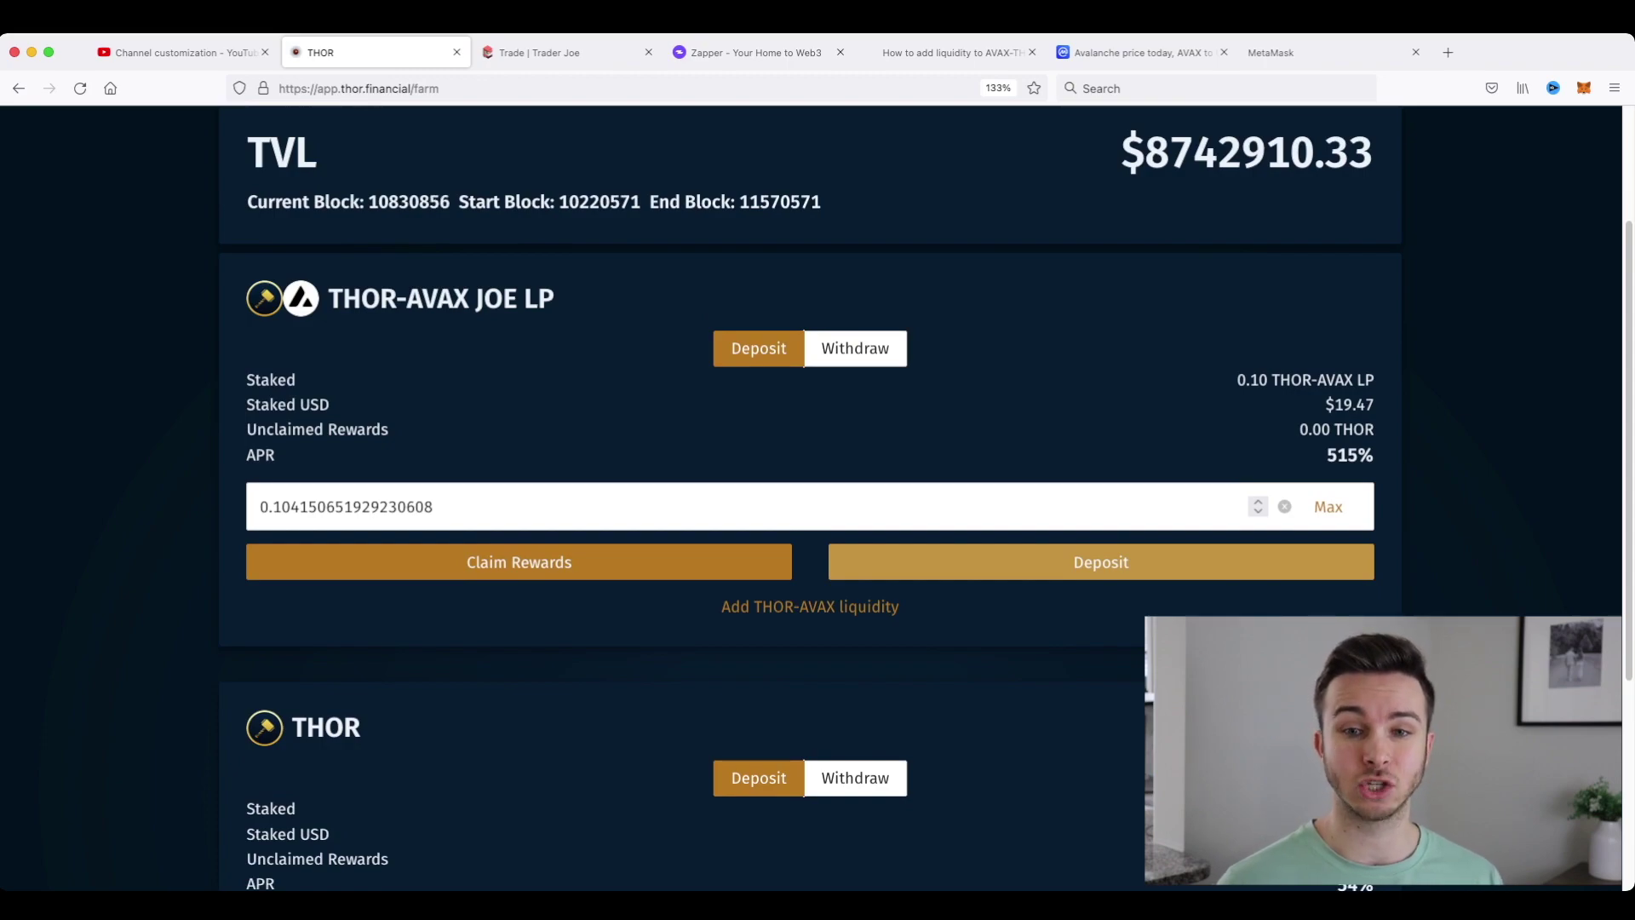
{"action": "double_click", "coordinate": [1349, 405]}
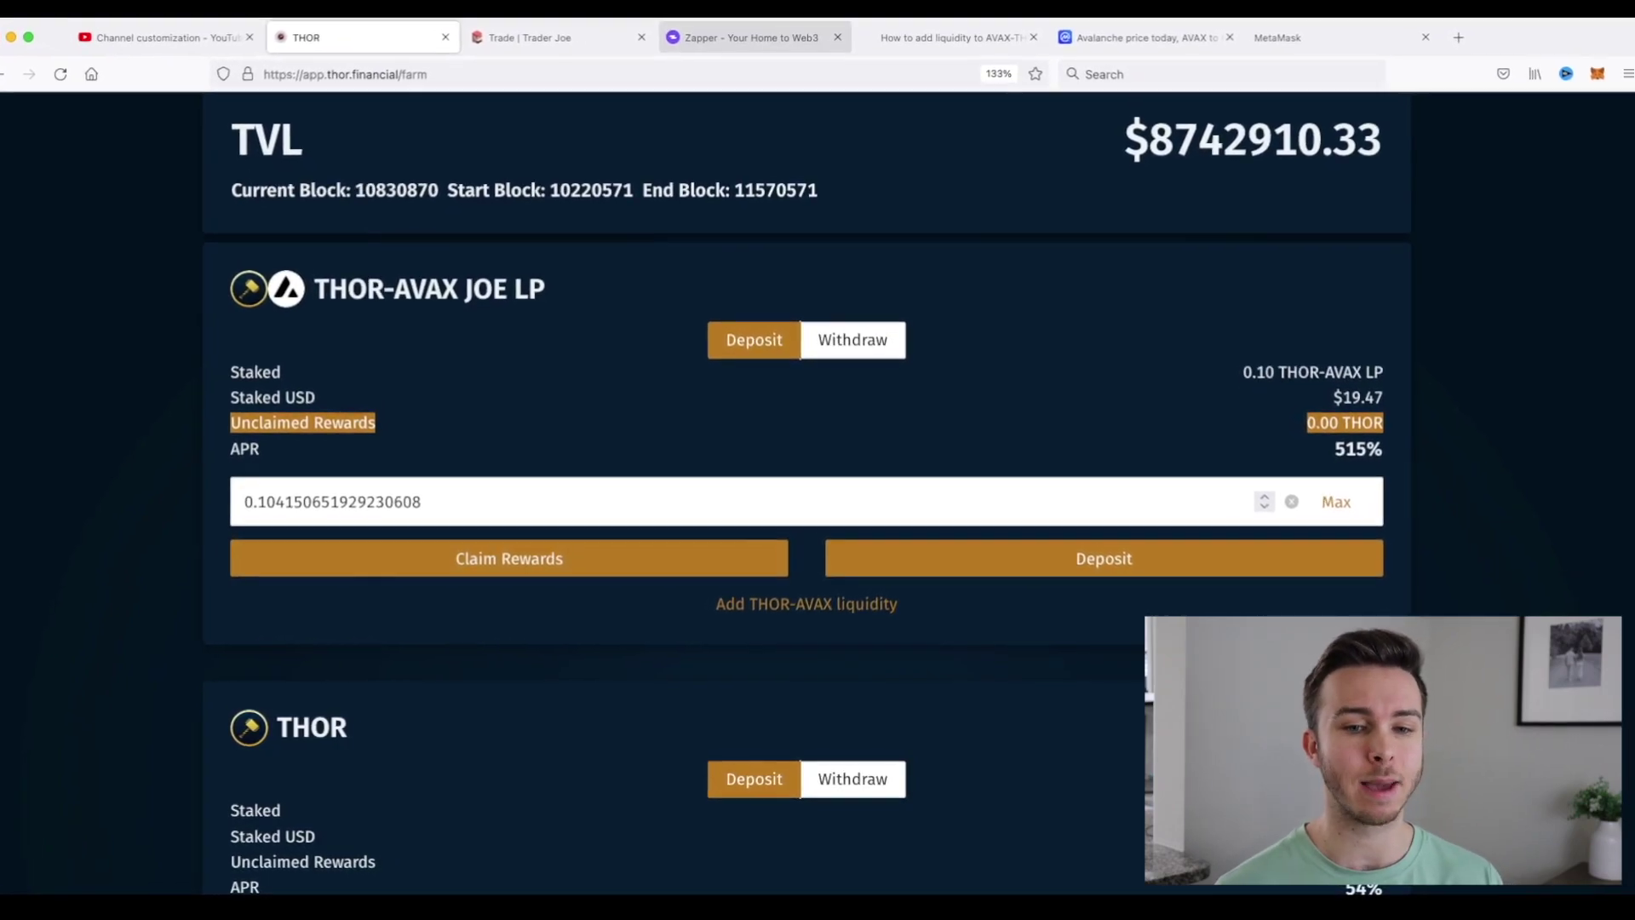
{"action": "left_click", "coordinate": [741, 38]}
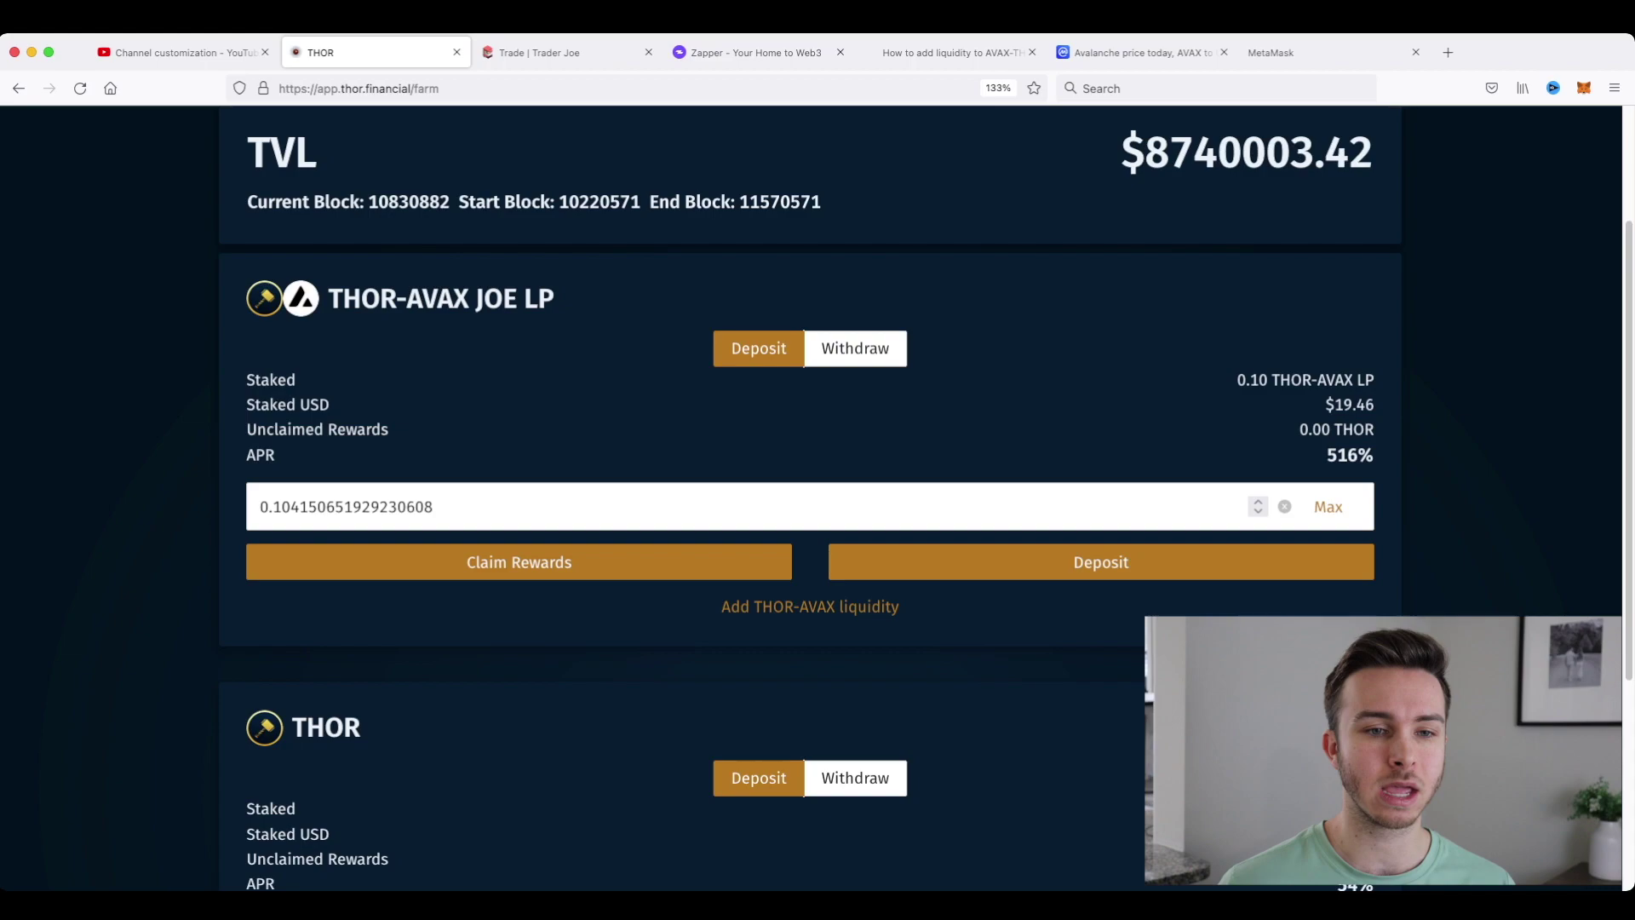
Show the withdraw form of the THOR-AVAX JOE LP farm, with 0.10 LP still staked
{"action": "left_click", "coordinate": [855, 348]}
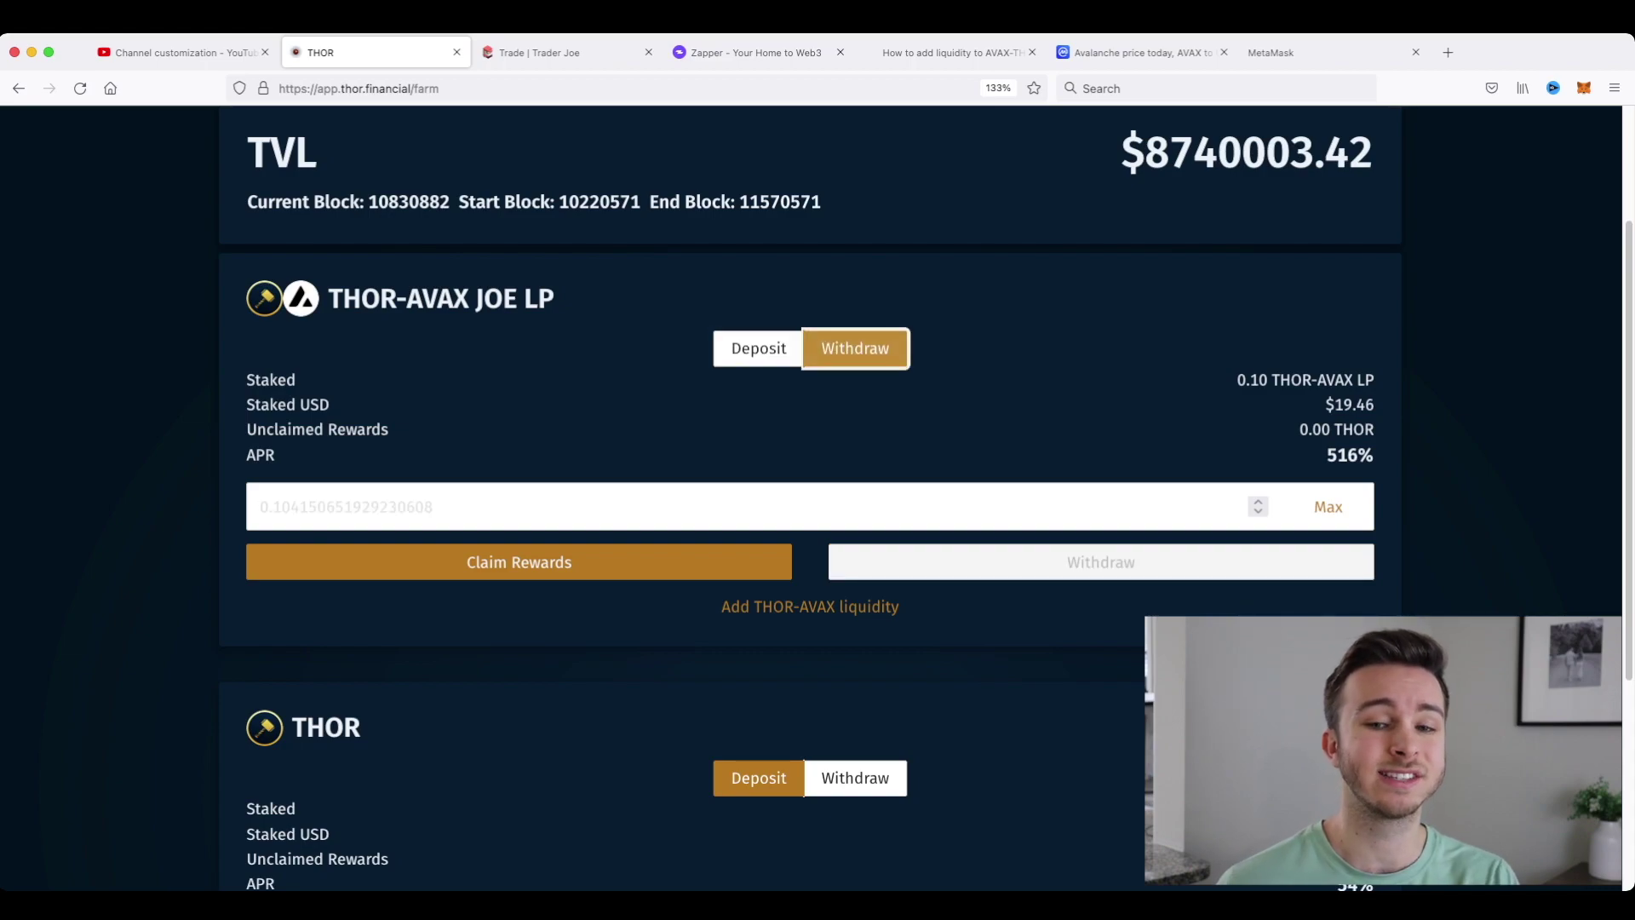